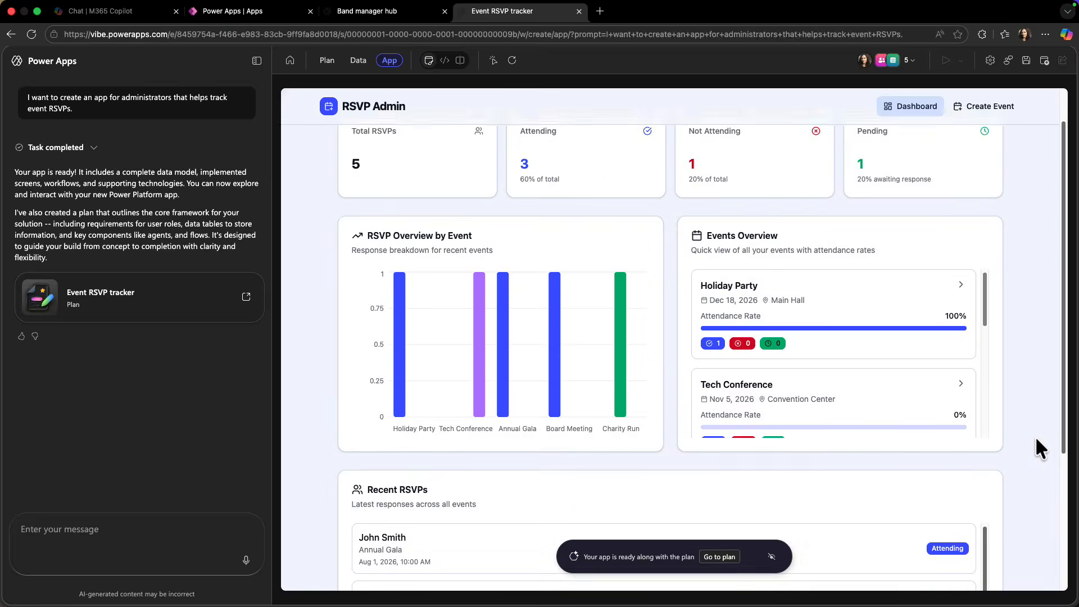
Examine the generated code of the hardware request app, including the main.tsx and index.css files.
{"action": "left_click", "coordinate": [444, 60]}
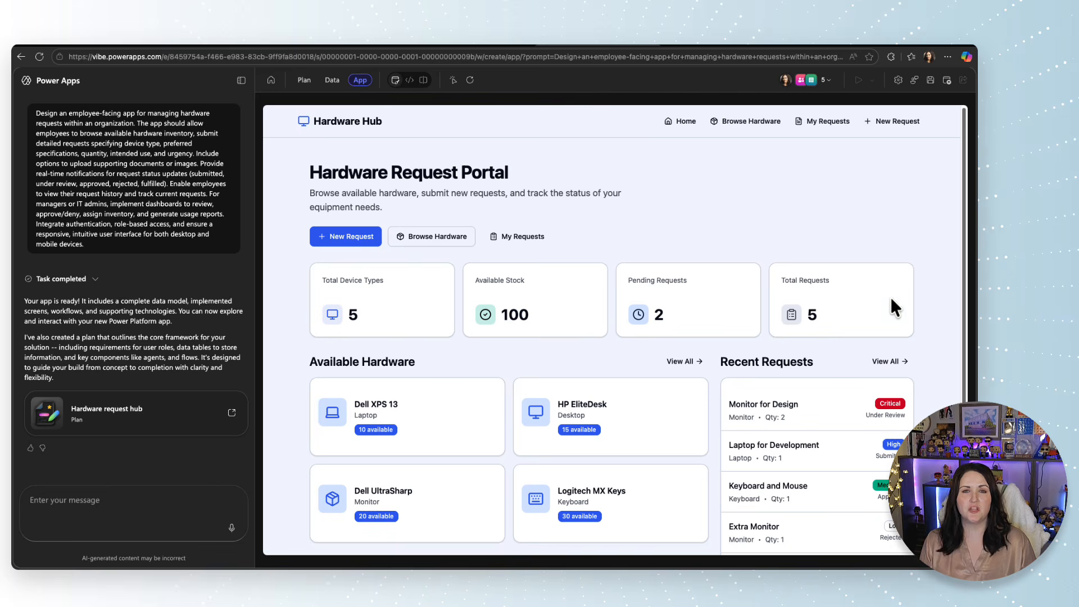
{"action": "left_click", "coordinate": [409, 81]}
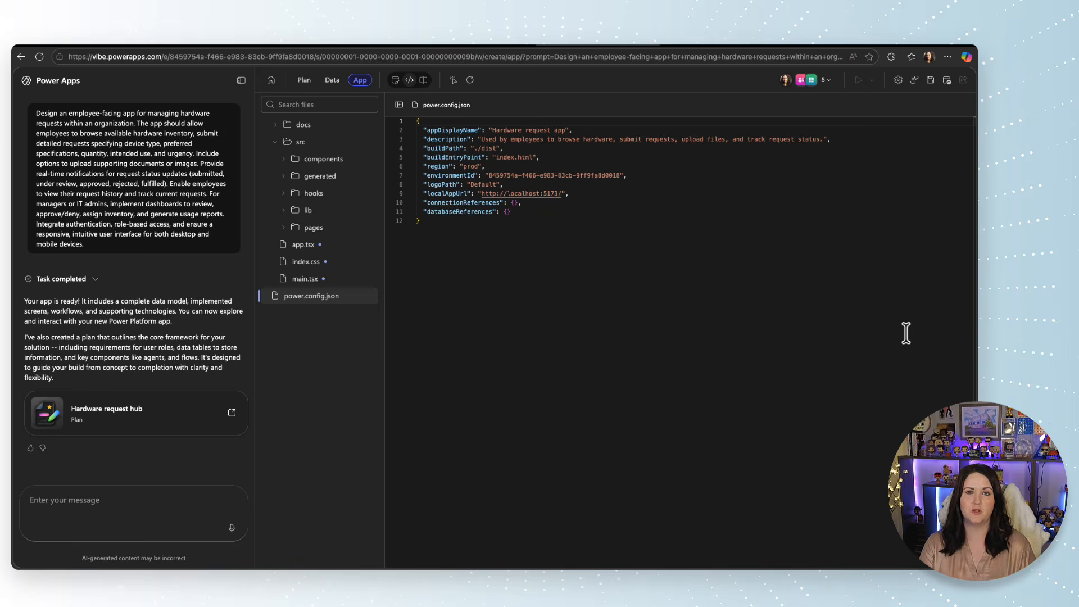
{"action": "left_click", "coordinate": [312, 279]}
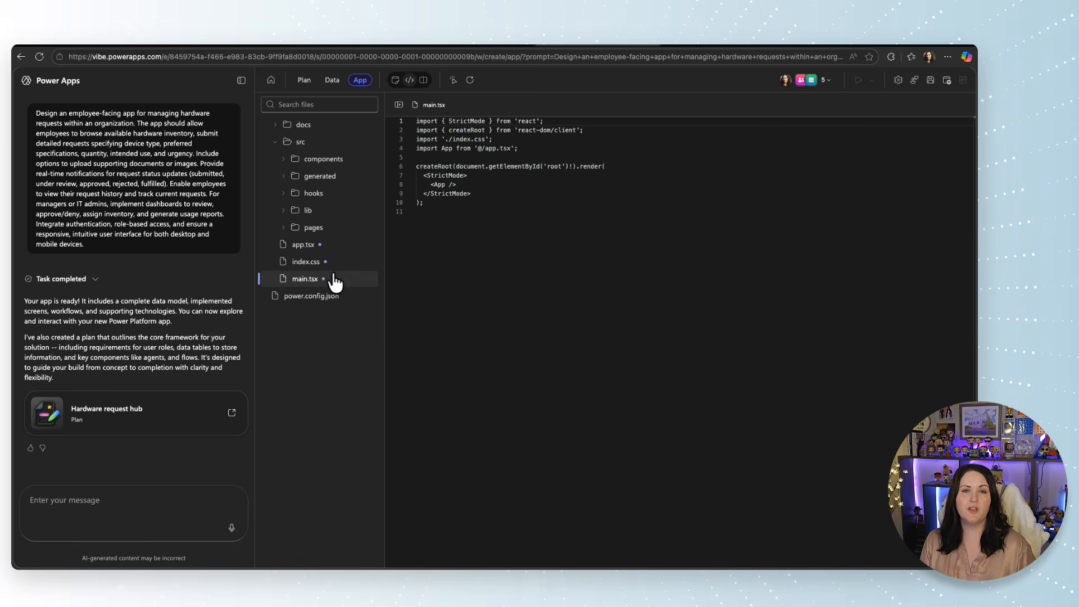
{"action": "left_click", "coordinate": [341, 263]}
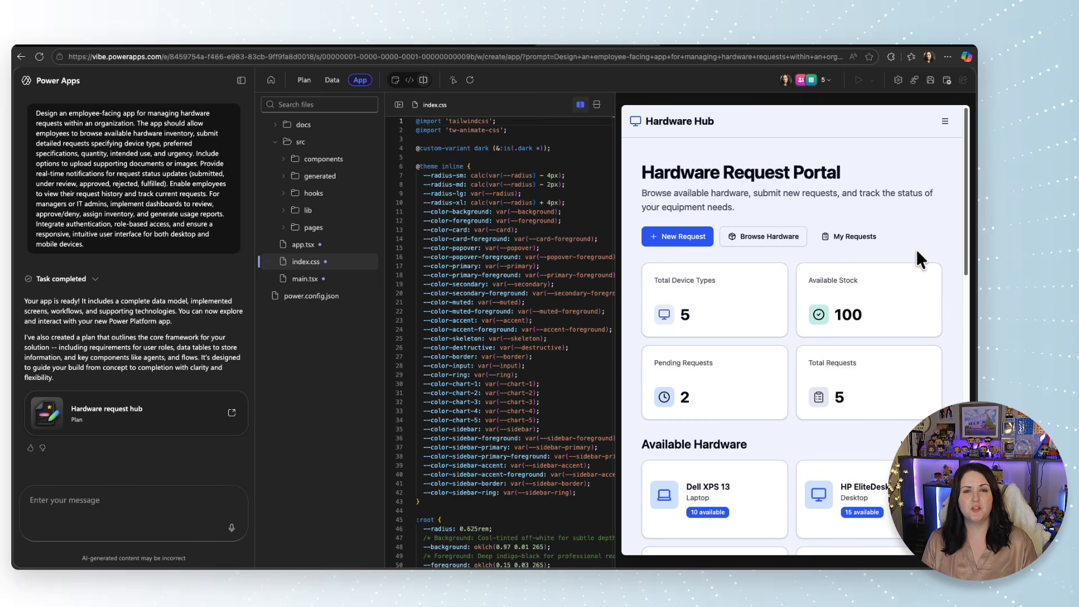
View the Browse Hardware page in the Hardware Hub app preview.
{"action": "left_click", "coordinate": [949, 127]}
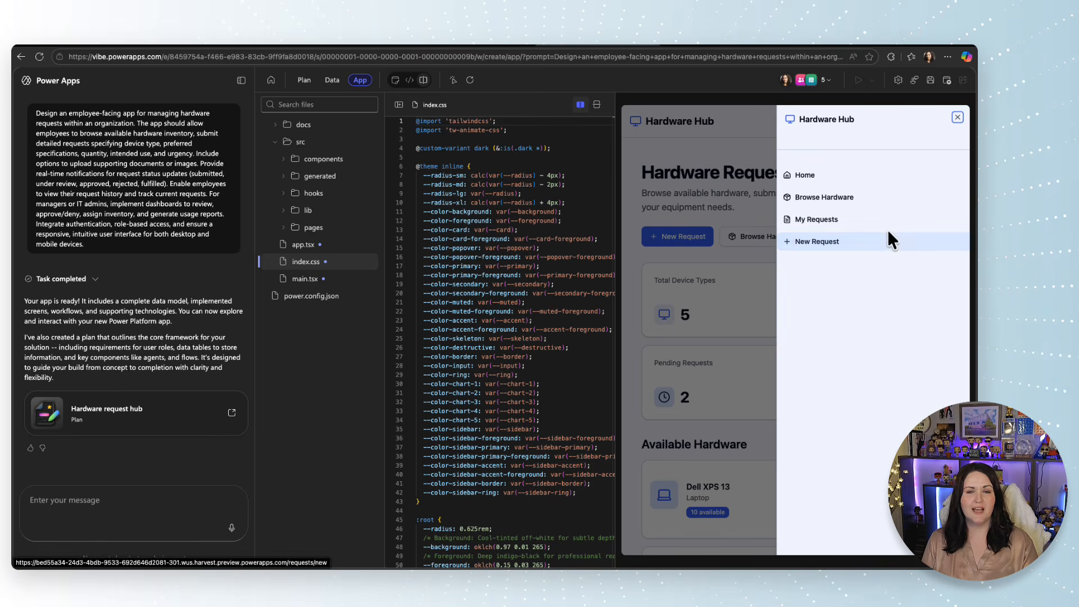
{"action": "left_click", "coordinate": [881, 197]}
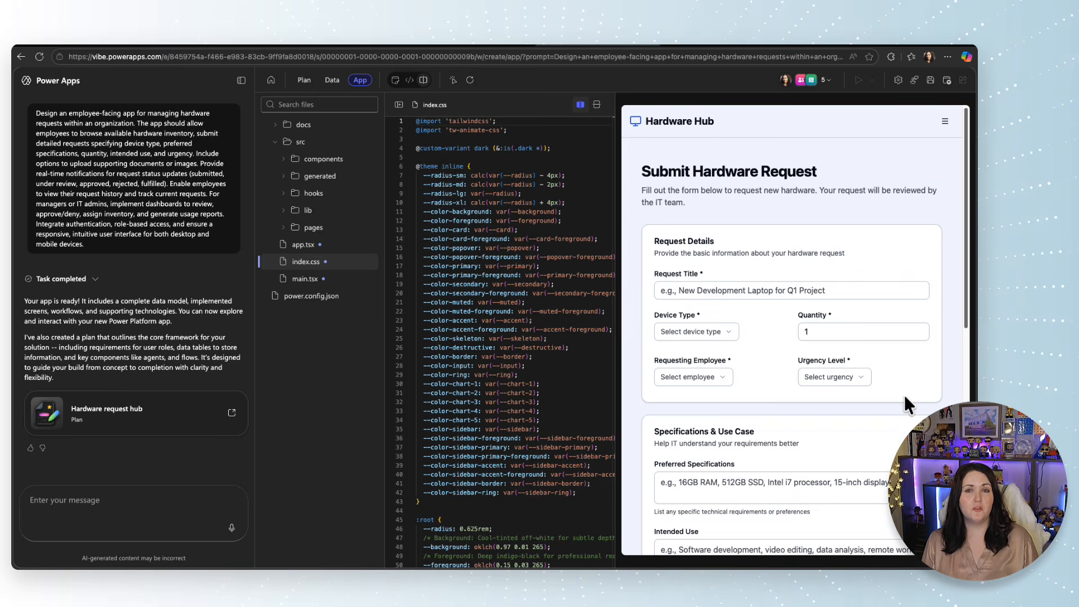
{"action": "scroll", "coordinate": [905, 394], "scroll_direction": "down", "scroll_amount": 10}
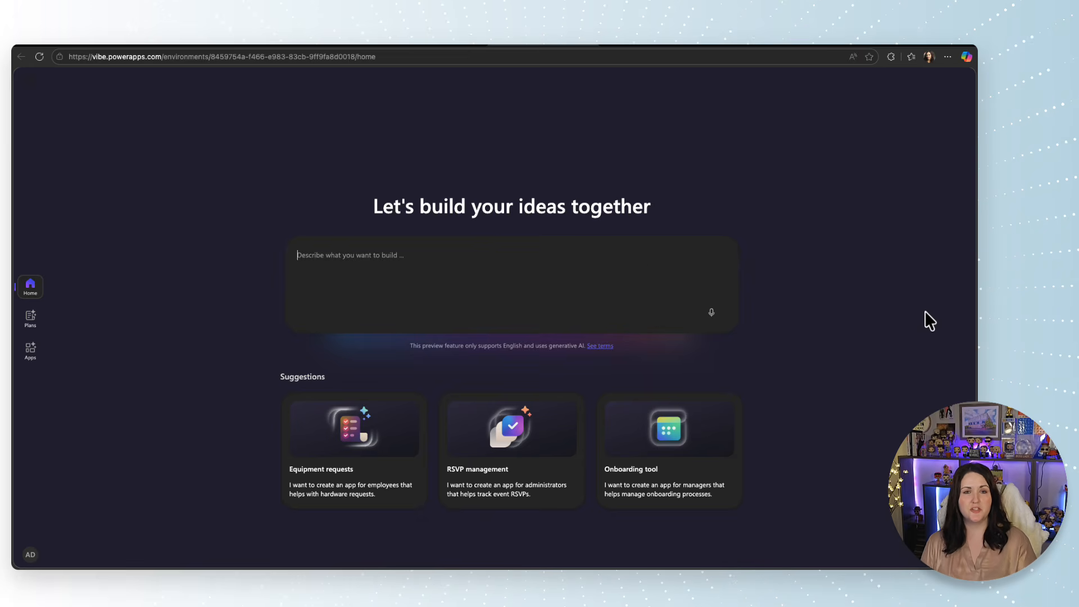
Submit an app prompt for managing a band's members, instruments, contact info, venues, gigs, songs, setlists and lyrics, enhancing the wording with AI twice.
{"action": "type", "text": "I want an application to manage my band. It should help me put in the band members and what instruments they play and contact info. I also want it to track the venues we play, our upcoming gigs, songs that we play, setlists, song lyrics, etc."}
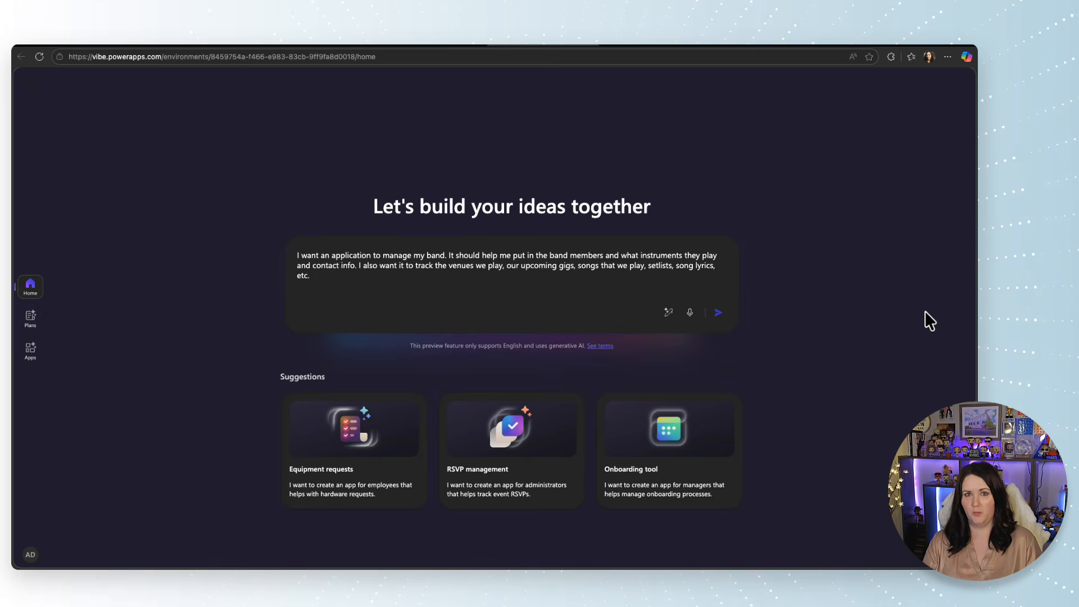
{"action": "left_click", "coordinate": [669, 318]}
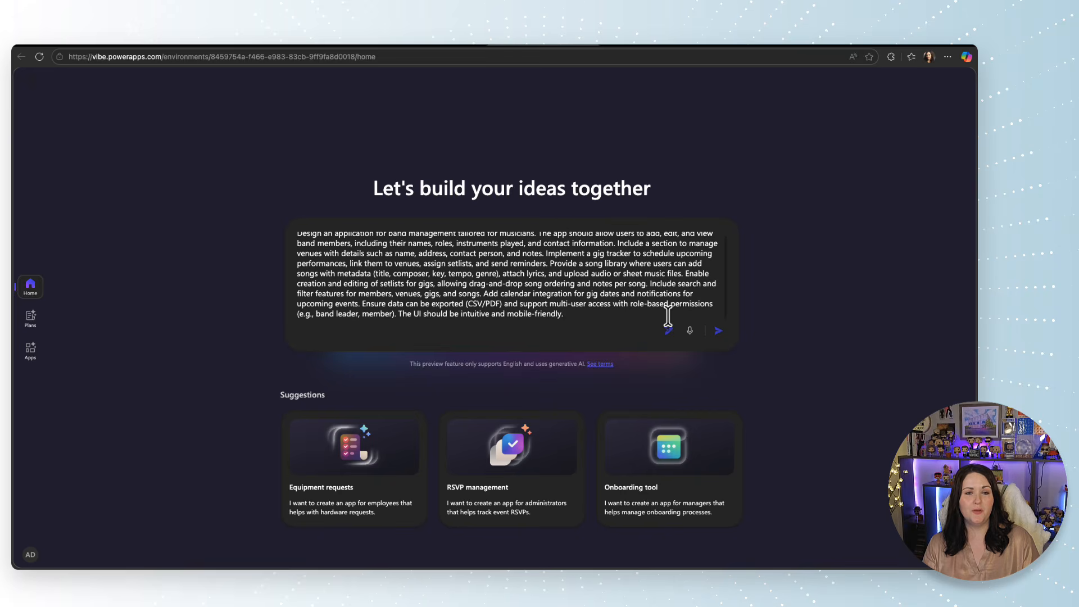
{"action": "left_click", "coordinate": [669, 327]}
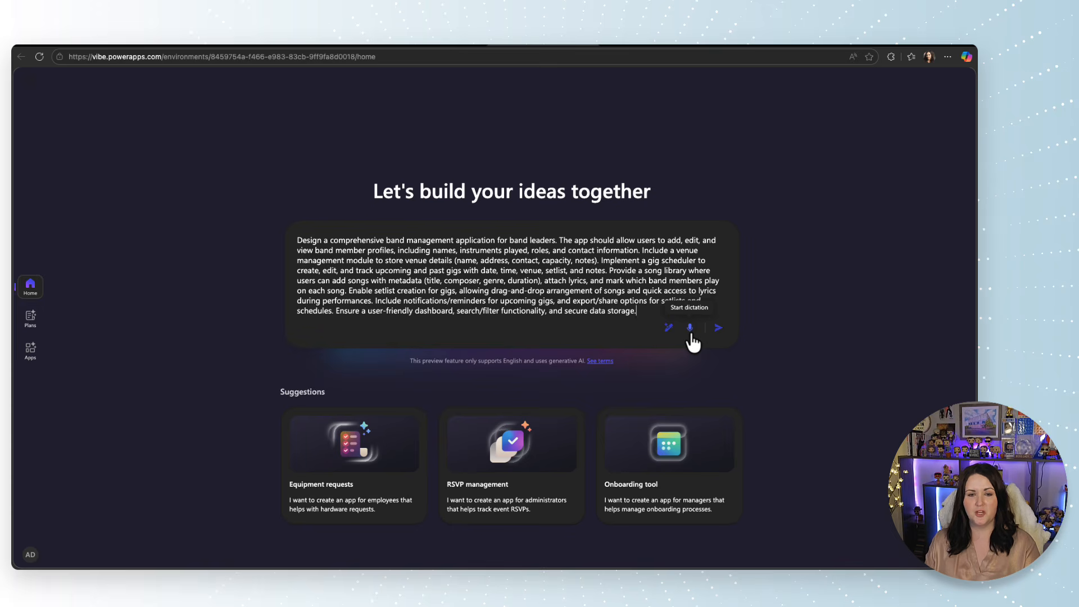
{"action": "left_click", "coordinate": [718, 328]}
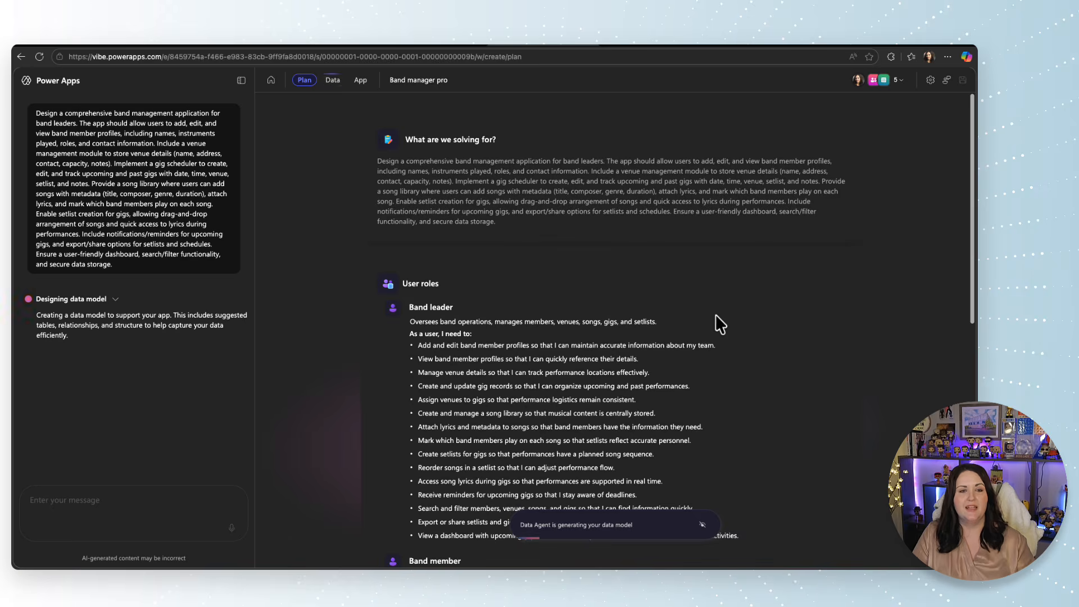
Review the user roles and data model in the generated plan, and check which agents are building the app.
{"action": "scroll", "coordinate": [716, 316], "scroll_direction": "down", "scroll_amount": 1}
{"action": "scroll", "coordinate": [714, 322], "scroll_direction": "down", "scroll_amount": 2}
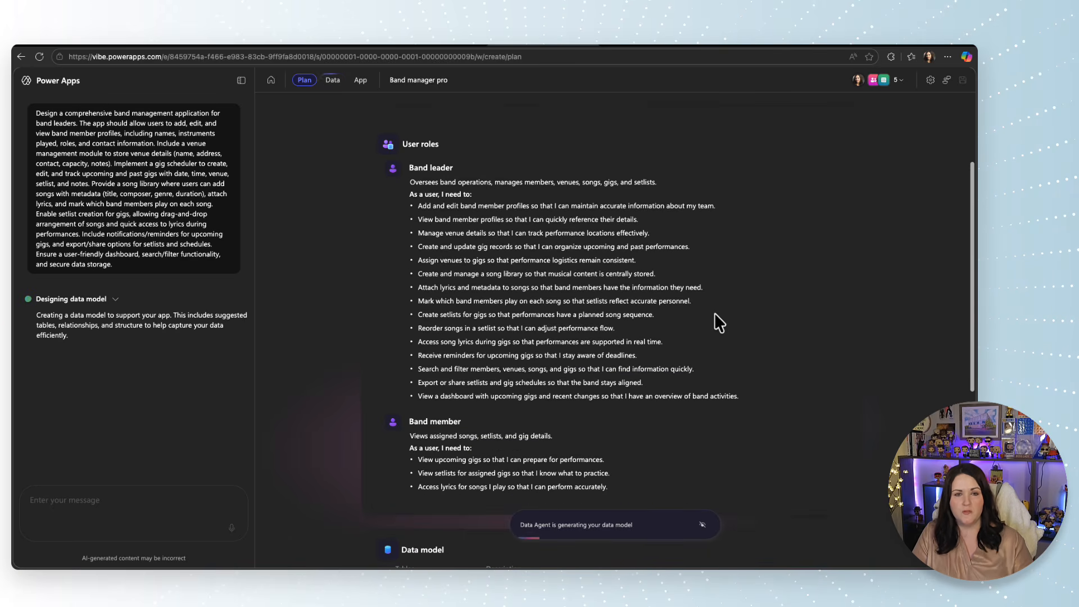
{"action": "scroll", "coordinate": [714, 313], "scroll_direction": "down", "scroll_amount": 4}
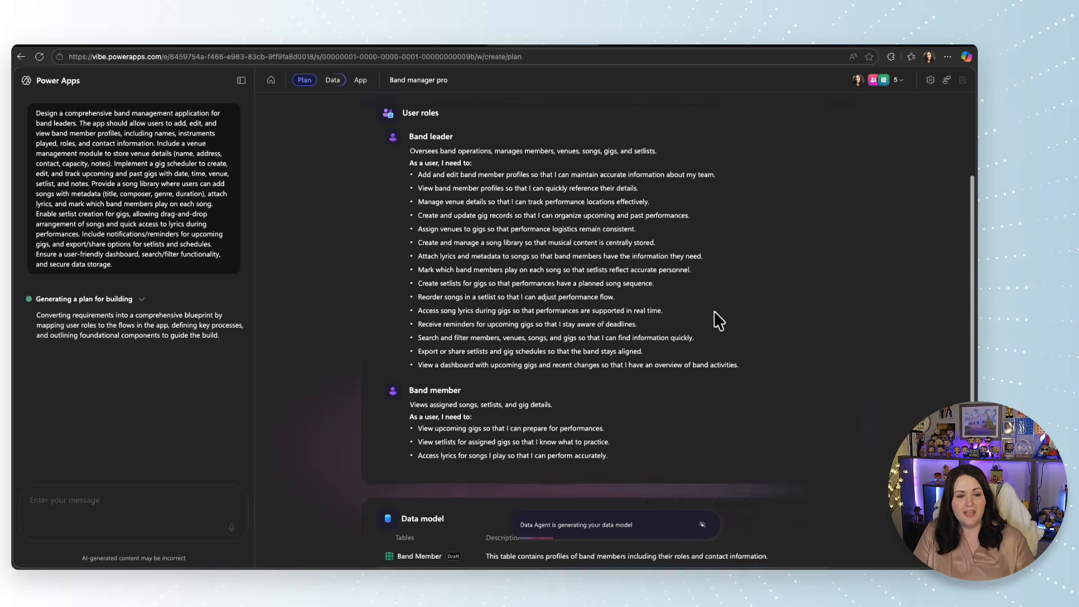
{"action": "scroll", "coordinate": [713, 313], "scroll_direction": "down", "scroll_amount": 4}
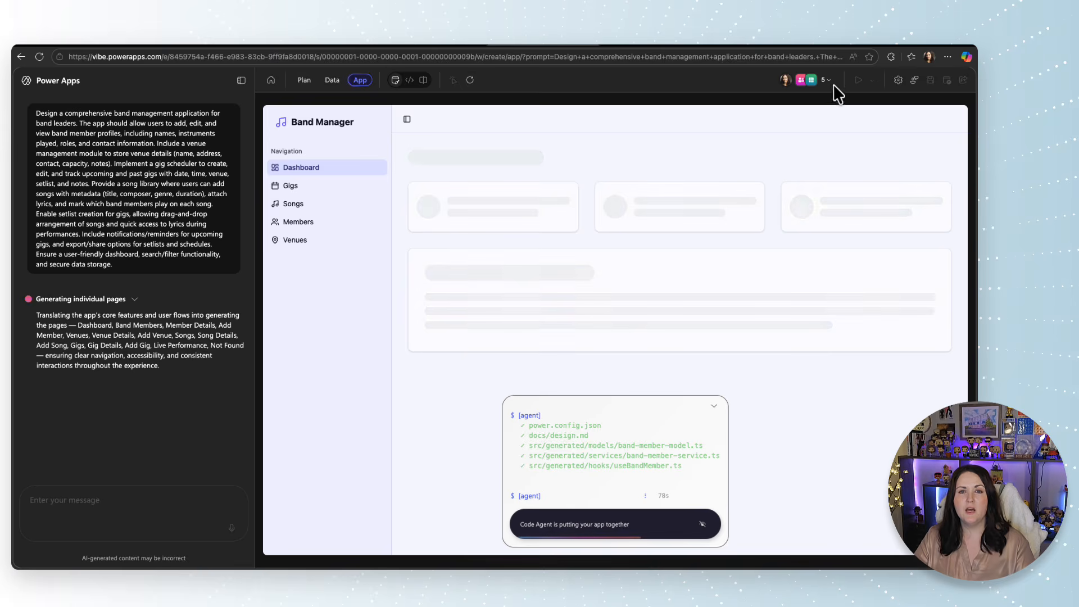
{"action": "mouse_move", "coordinate": [802, 82]}
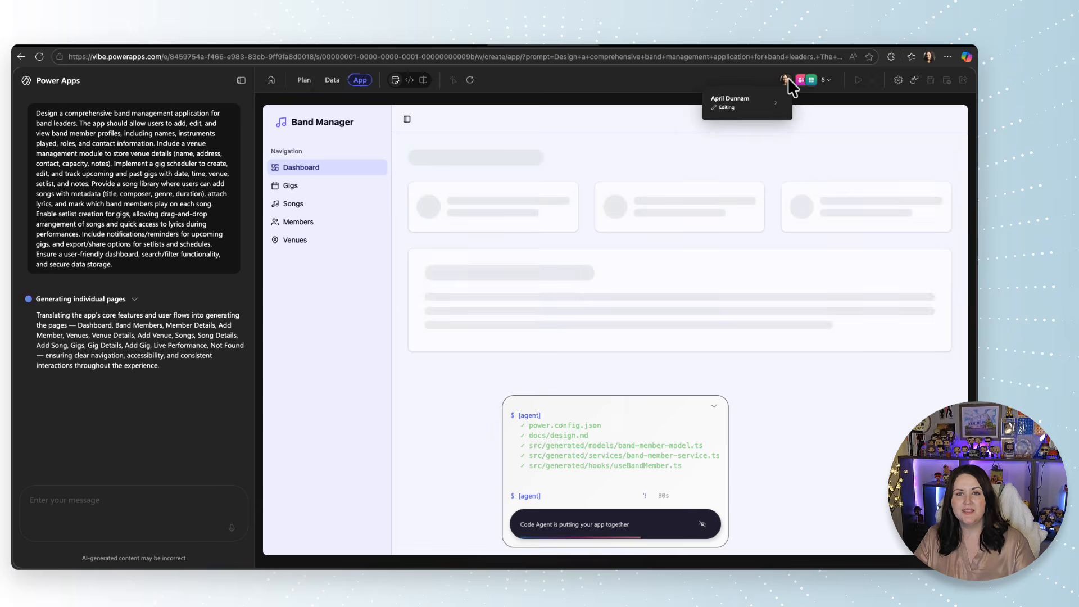
{"action": "left_click", "coordinate": [824, 82]}
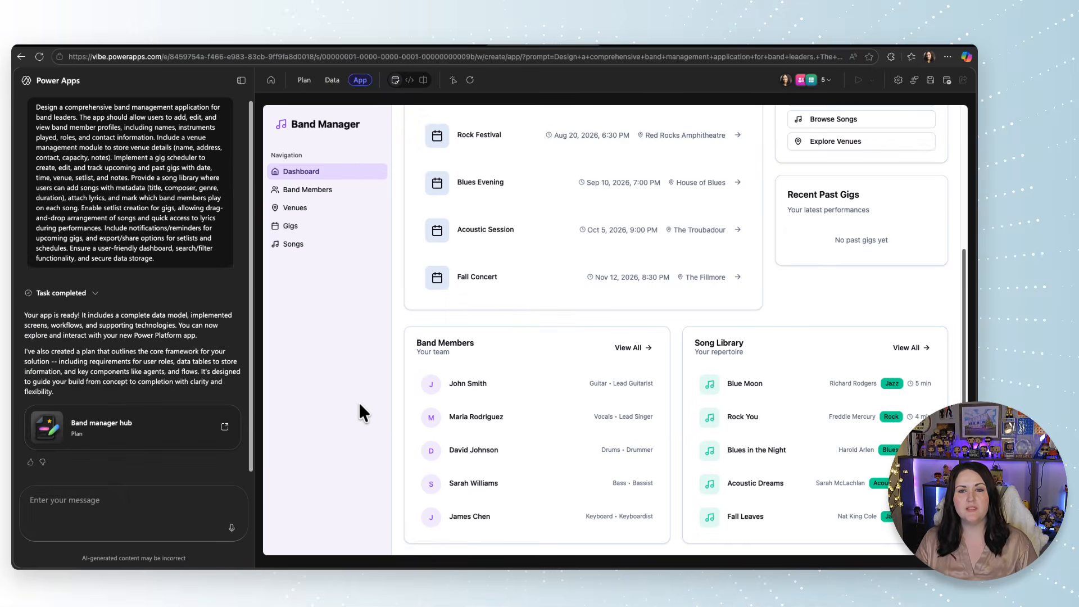
View the Band Manager code and preview side by side, and check the preview's navigation and dashboard in the narrower layout.
{"action": "scroll", "coordinate": [390, 409], "scroll_direction": "up", "scroll_amount": 5}
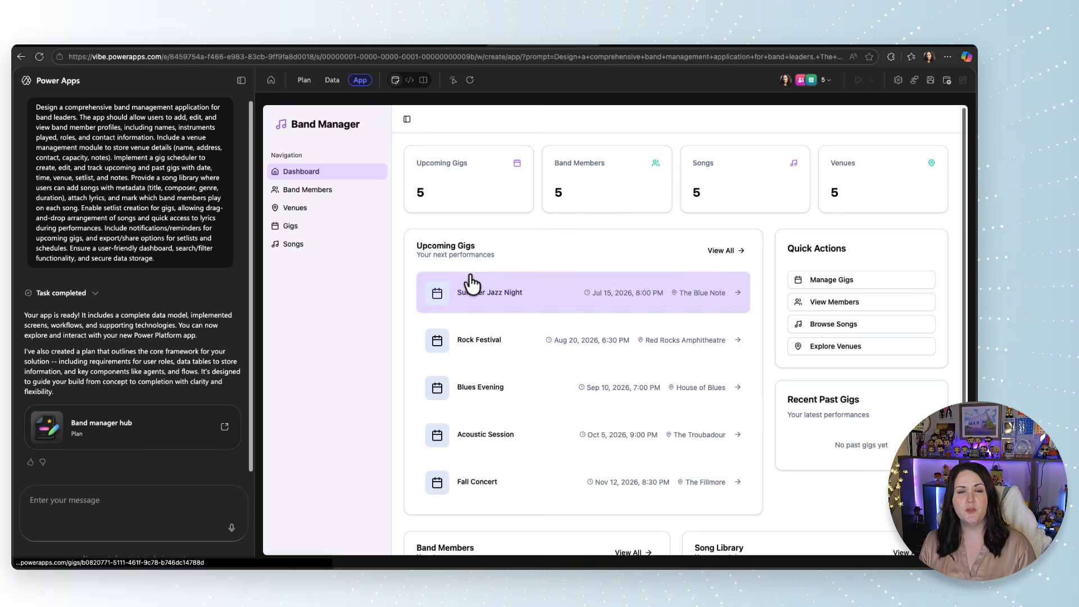
{"action": "left_click", "coordinate": [424, 81]}
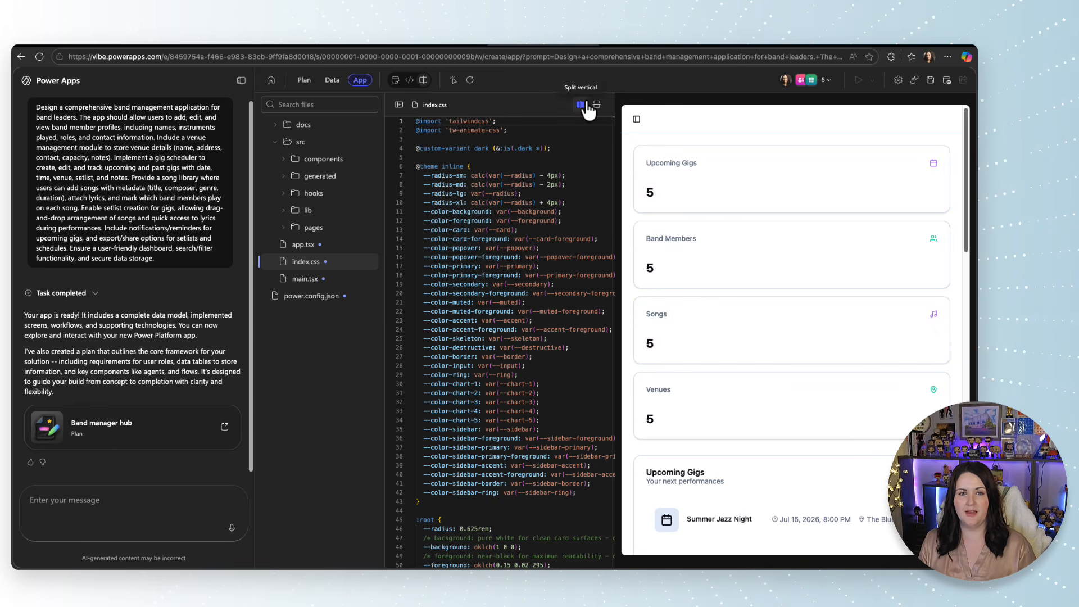
{"action": "left_click", "coordinate": [636, 119]}
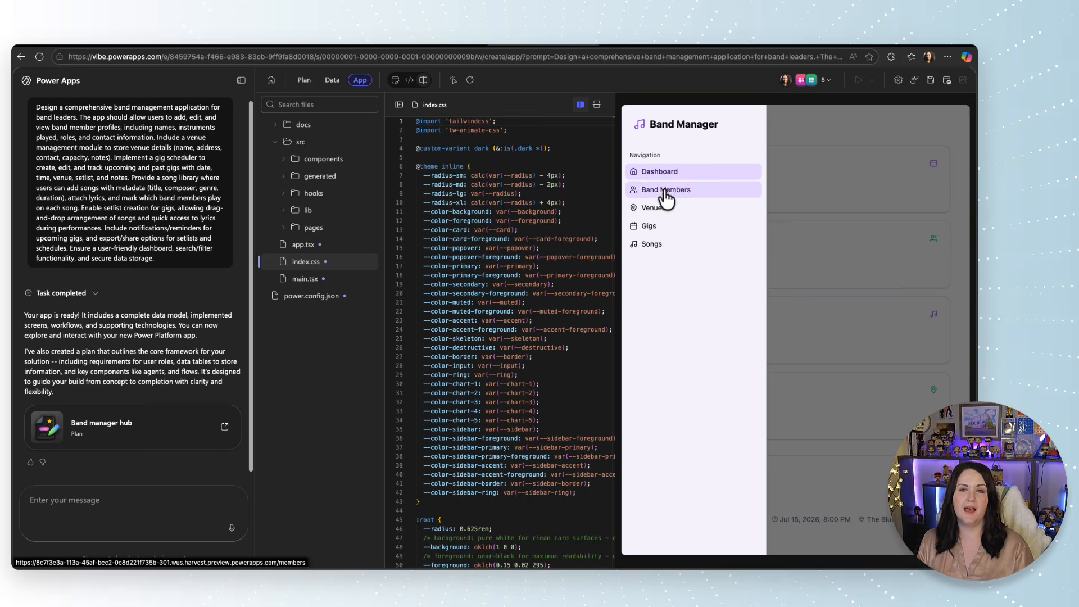
{"action": "left_click", "coordinate": [774, 139]}
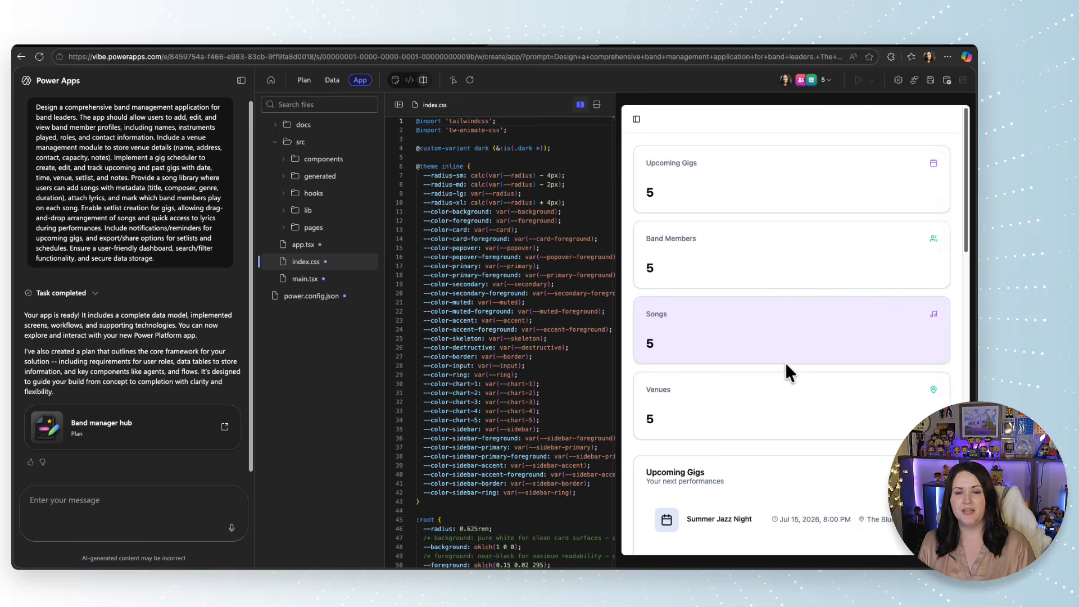
{"action": "scroll", "coordinate": [783, 374], "scroll_direction": "down", "scroll_amount": 10}
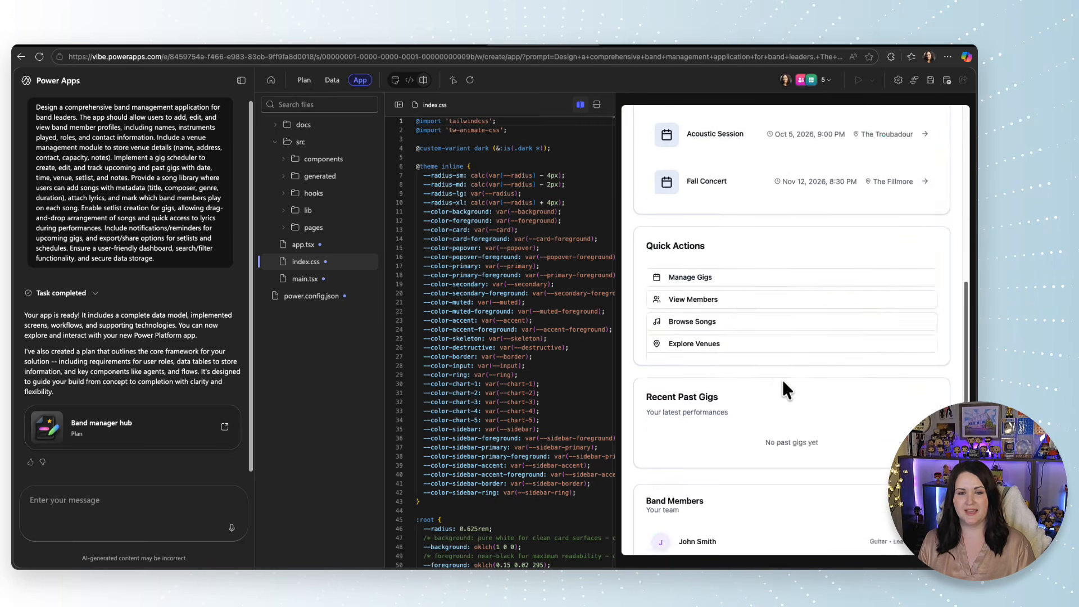
Show only the app preview with the chat closed, and look over the dashboard's gigs, quick actions, band members and song library.
{"action": "left_click", "coordinate": [395, 80]}
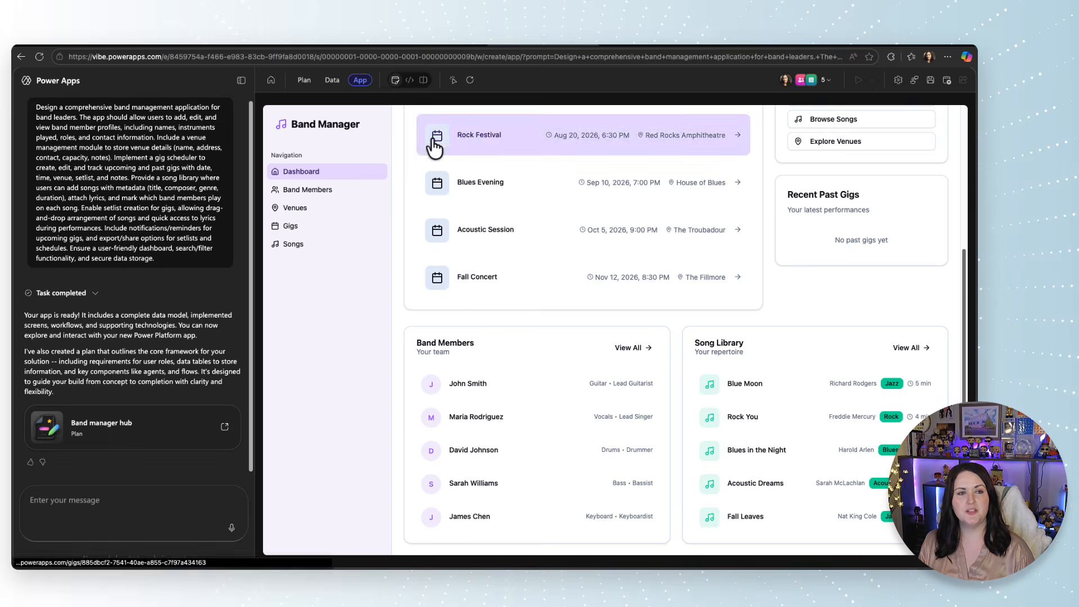
{"action": "left_click", "coordinate": [241, 81]}
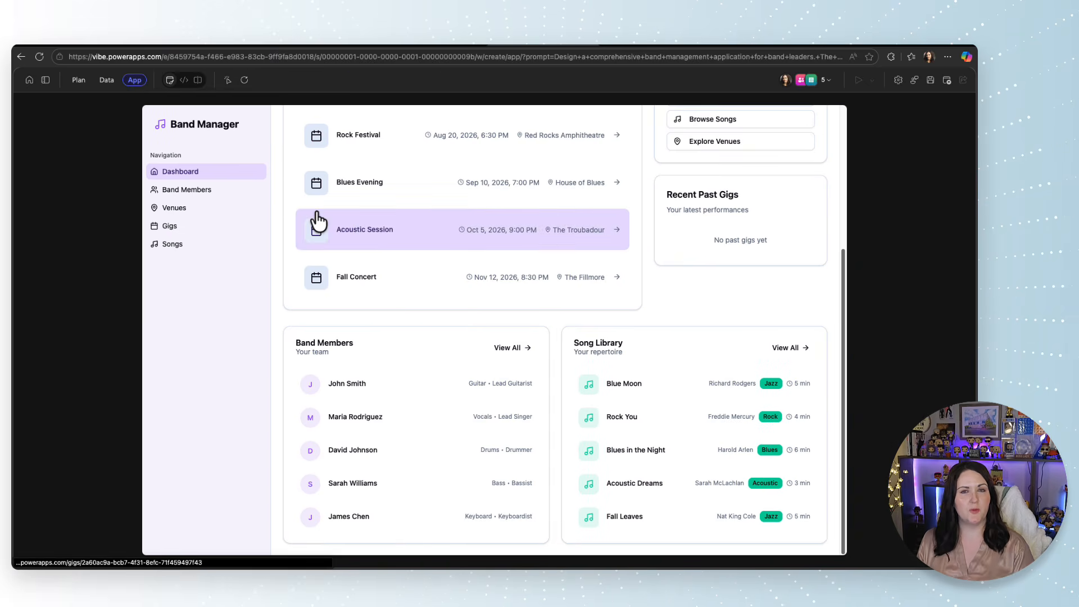
{"action": "scroll", "coordinate": [794, 340], "scroll_direction": "up", "scroll_amount": 5}
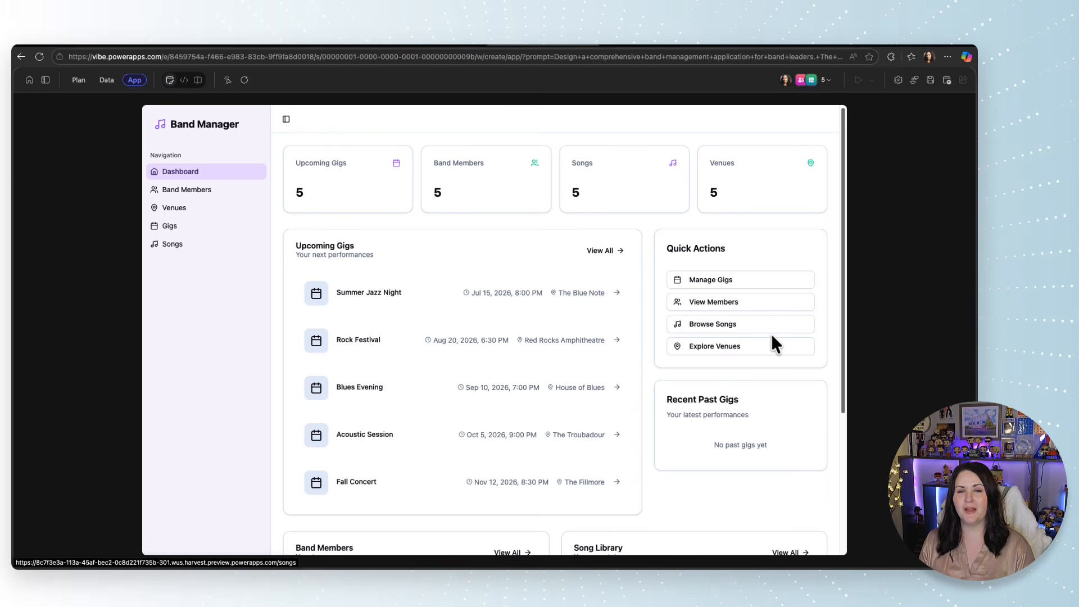
{"action": "scroll", "coordinate": [774, 333], "scroll_direction": "down", "scroll_amount": 5}
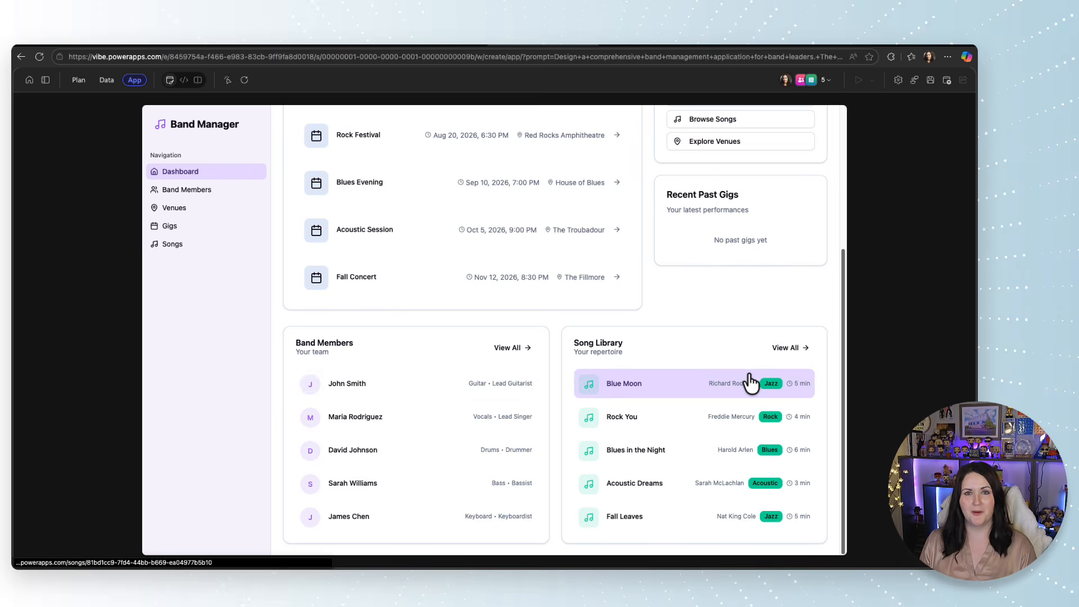
{"action": "scroll", "coordinate": [462, 227], "scroll_direction": "up", "scroll_amount": 5}
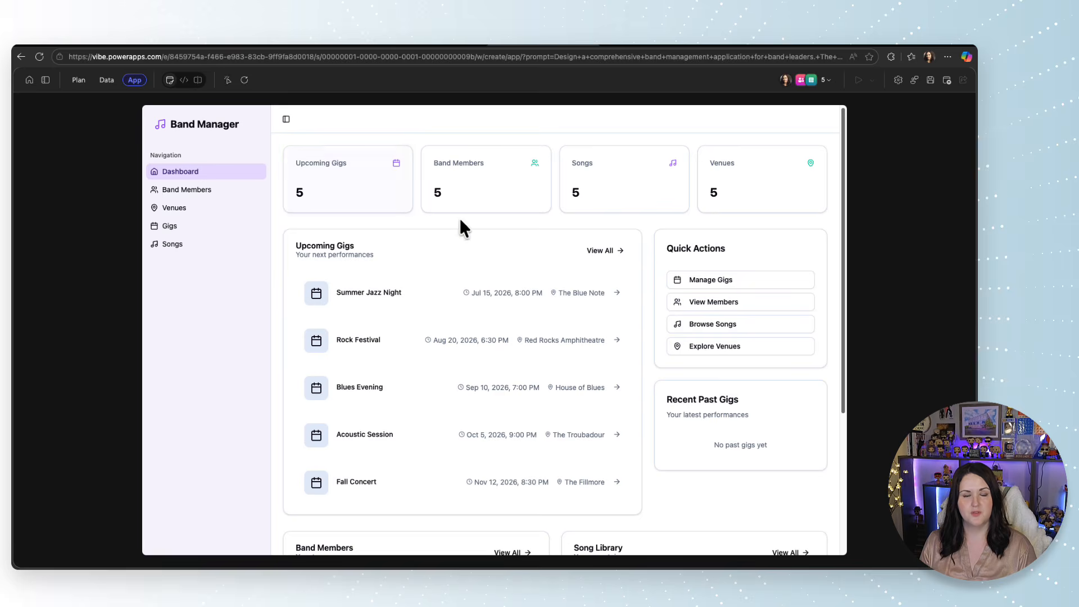
Check the past and upcoming lists of all gigs, and open the Summer Jazz Night gig.
{"action": "left_click", "coordinate": [610, 263]}
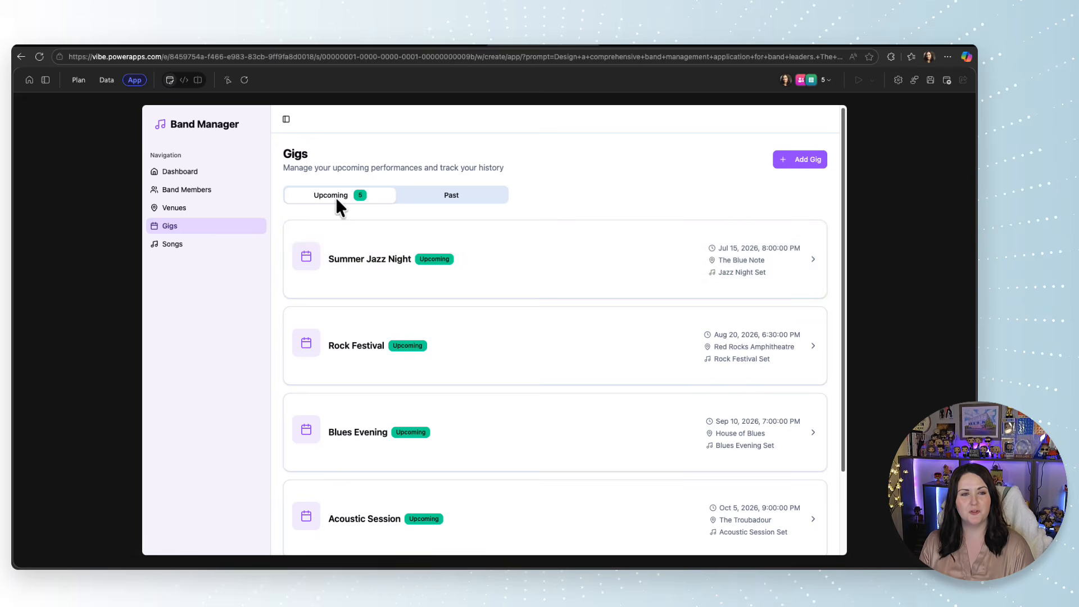
{"action": "left_click", "coordinate": [476, 197]}
{"action": "left_click", "coordinate": [360, 195]}
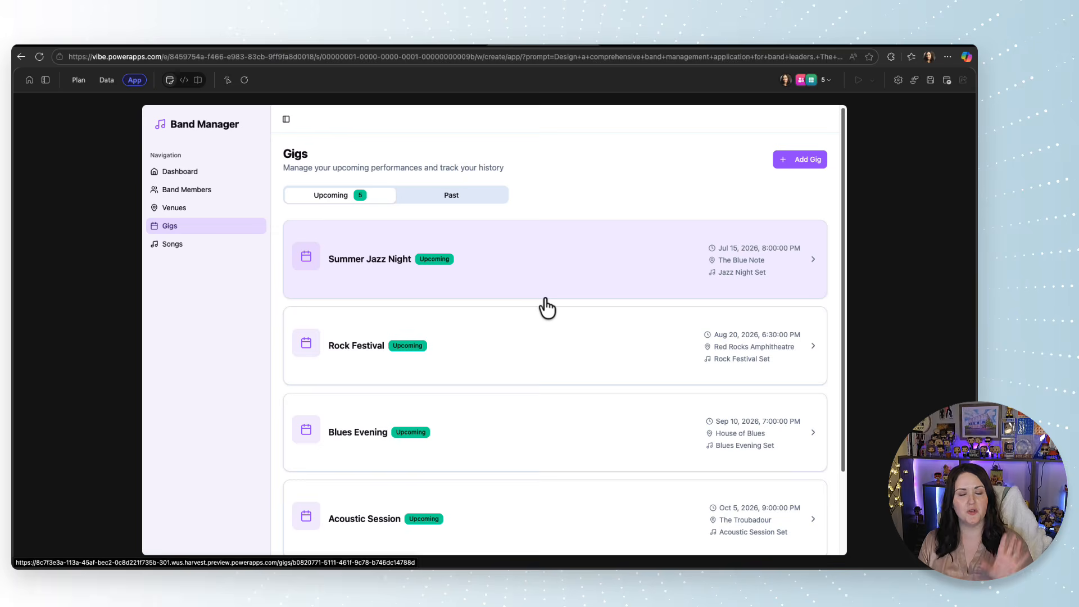
{"action": "left_click", "coordinate": [813, 264]}
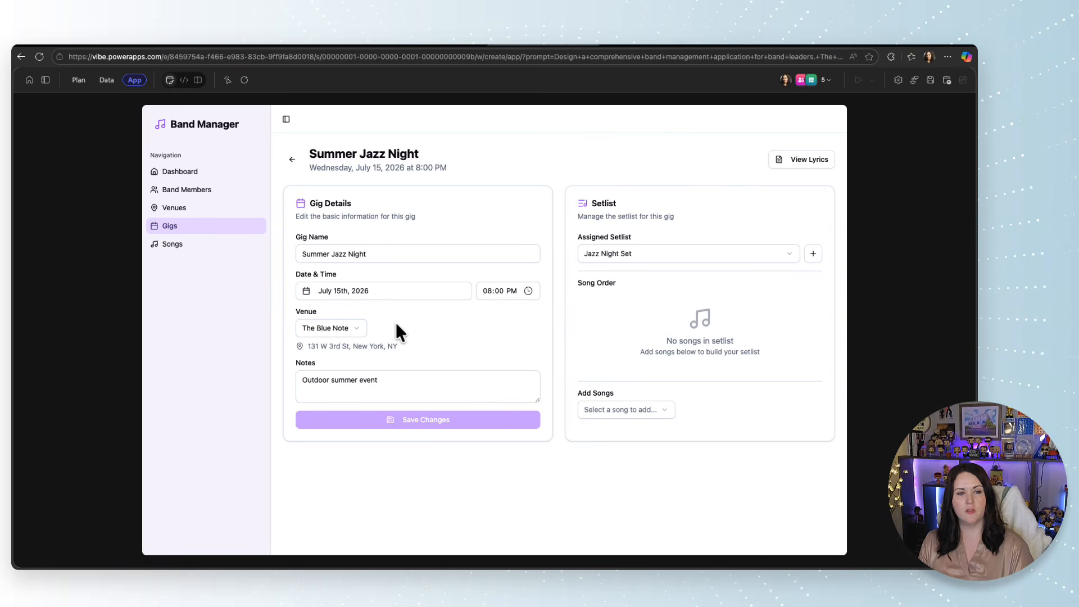
Assign the Rock Festival Set to the Summer Jazz Night gig and check which songs can be added.
{"action": "left_click", "coordinate": [431, 385]}
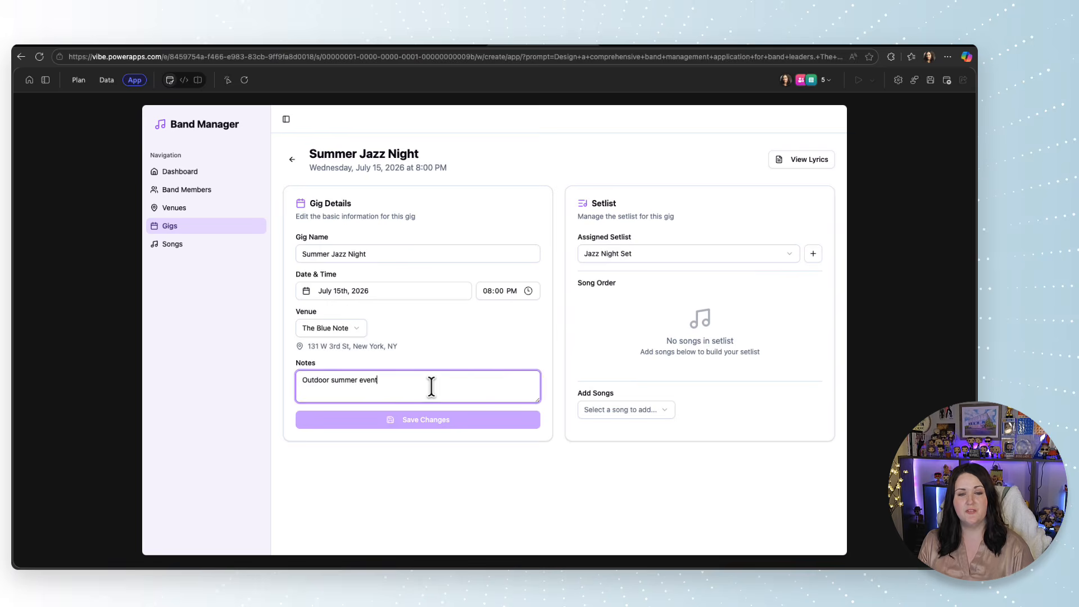
{"action": "left_click", "coordinate": [764, 252]}
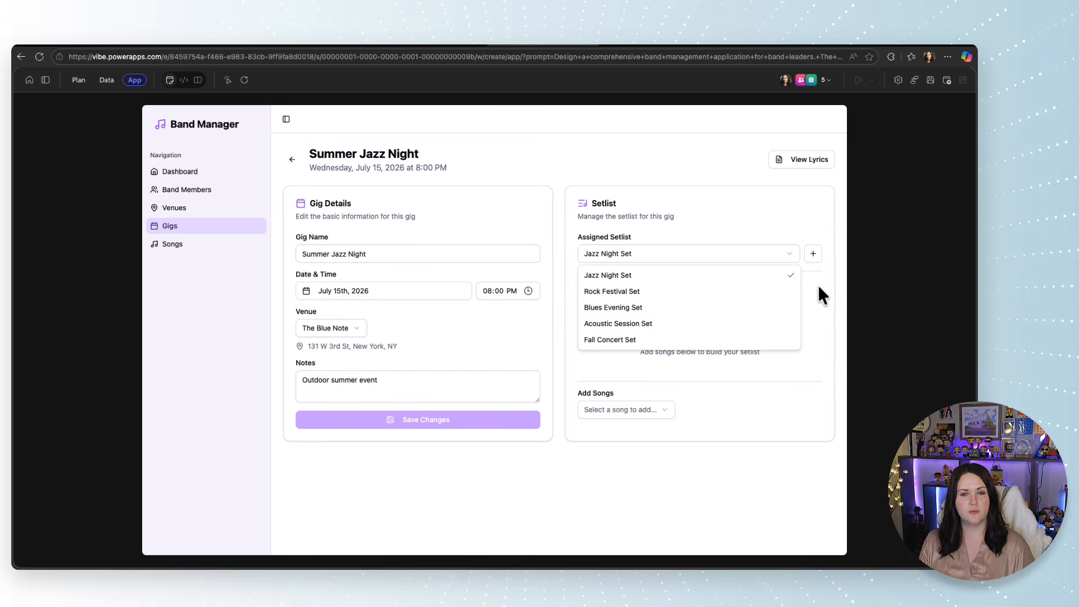
{"action": "left_click", "coordinate": [659, 292]}
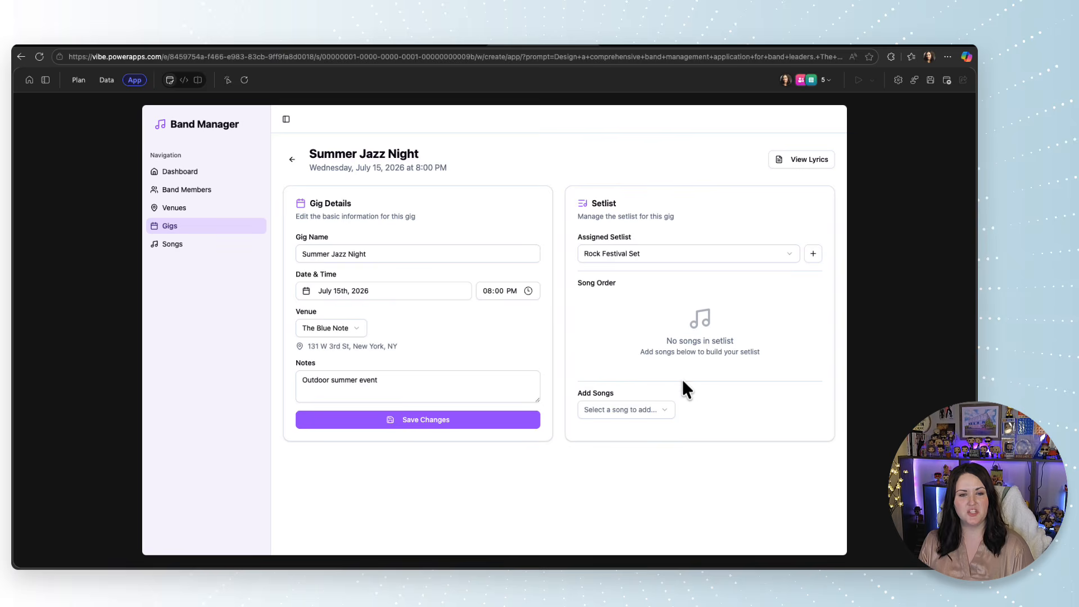
{"action": "left_click", "coordinate": [646, 410]}
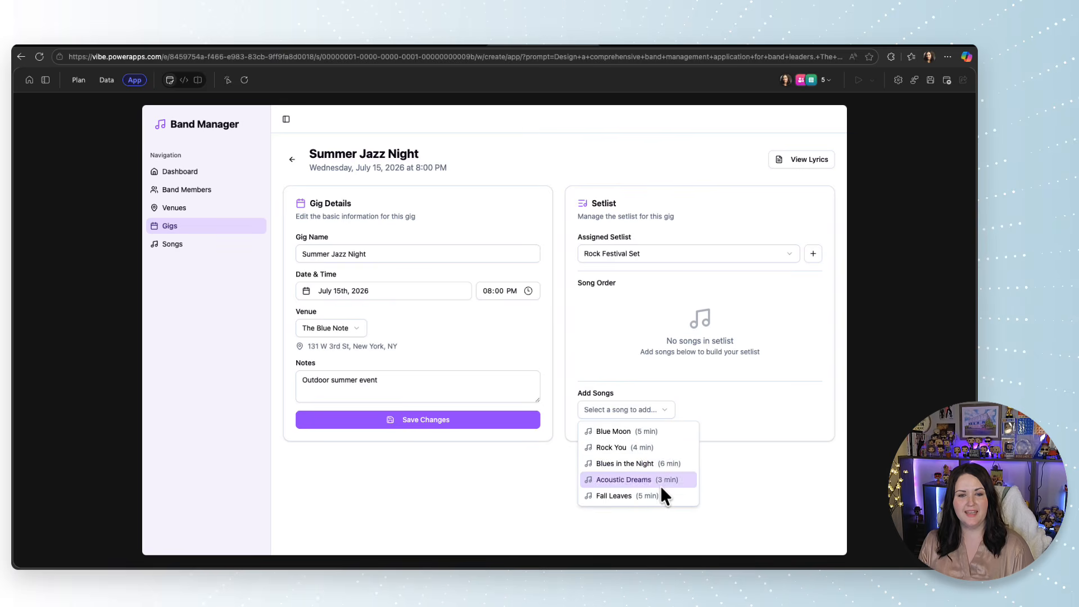
{"action": "left_click", "coordinate": [776, 318]}
Create a new setlist named Acoustic Solo for the Summer Jazz Night gig.
{"action": "left_click", "coordinate": [817, 258]}
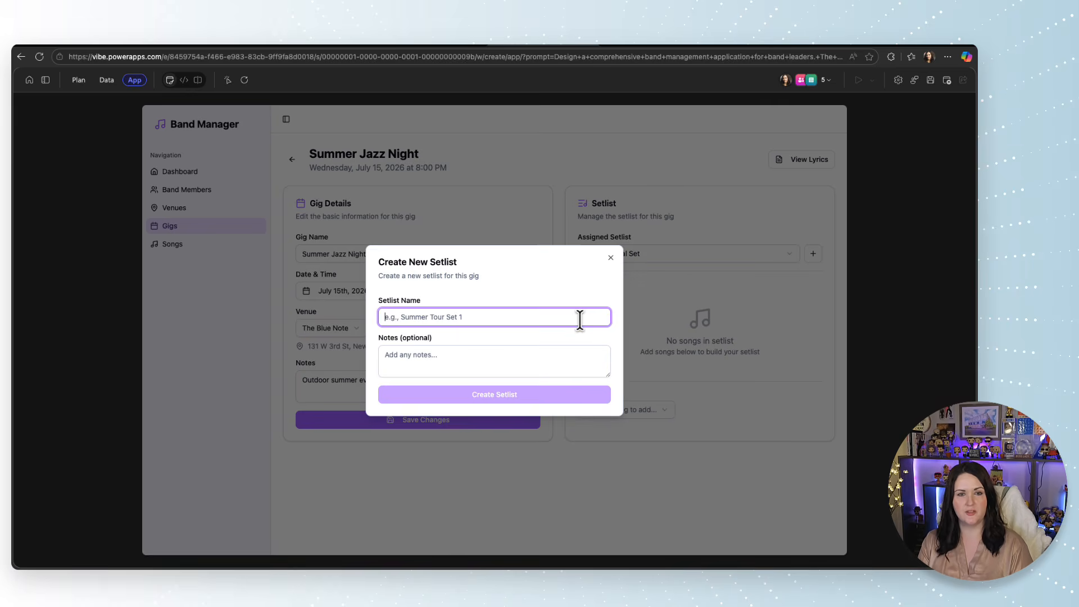
{"action": "type", "text": "Acoustic Solo"}
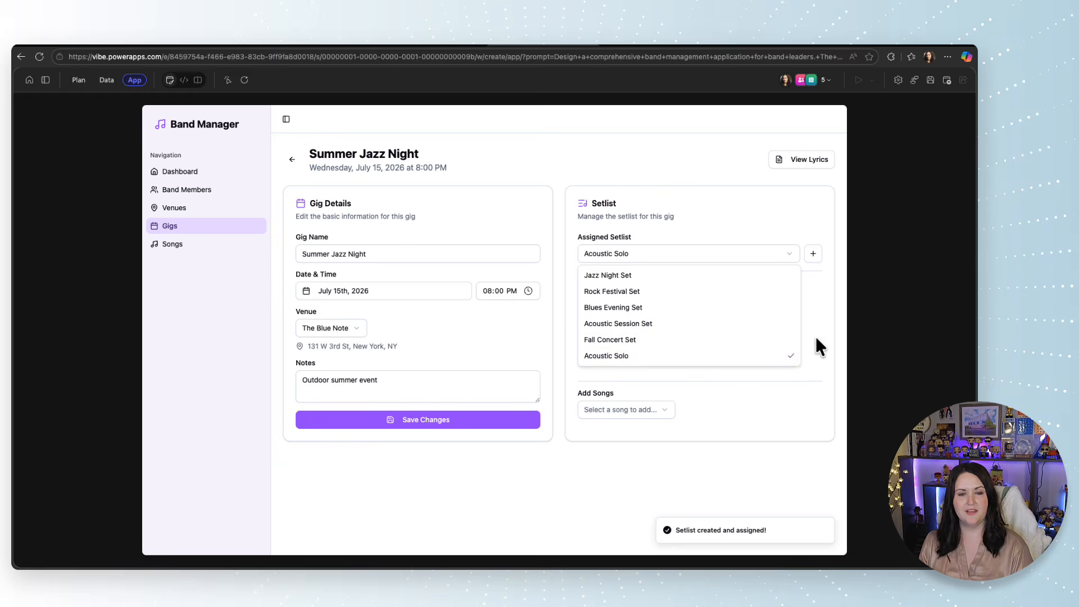
{"action": "left_click", "coordinate": [815, 337]}
Add all five songs to the Acoustic Solo setlist, ordered Blue Moon, Acoustic Dreams, Fall Leaves, Blues in the Night, Rock You, and save the order.
{"action": "left_click", "coordinate": [640, 404]}
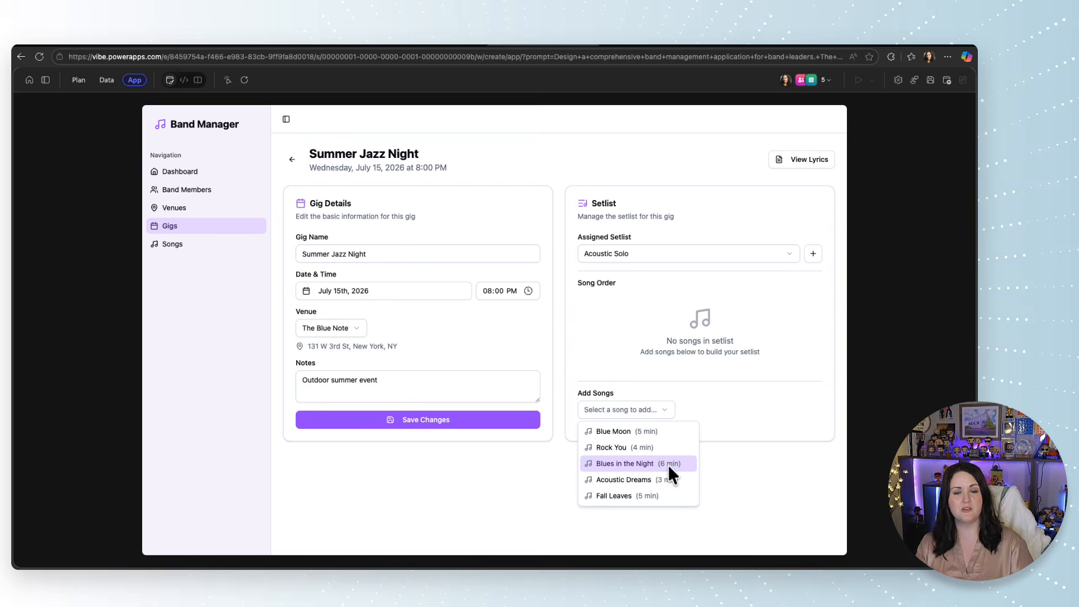
{"action": "left_click", "coordinate": [664, 432]}
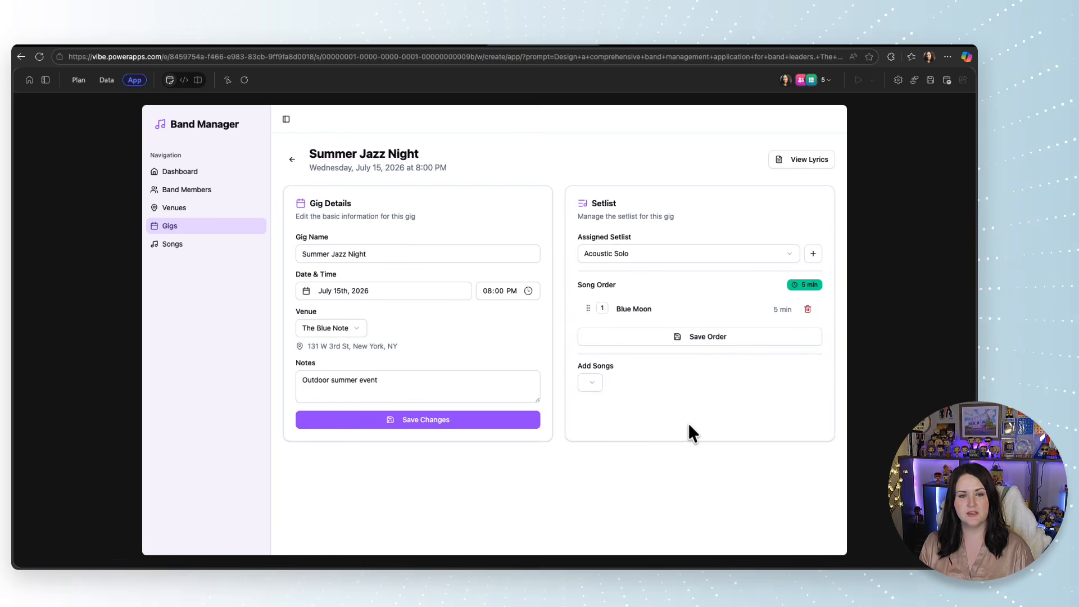
{"action": "left_click", "coordinate": [590, 382]}
{"action": "left_click", "coordinate": [625, 419]}
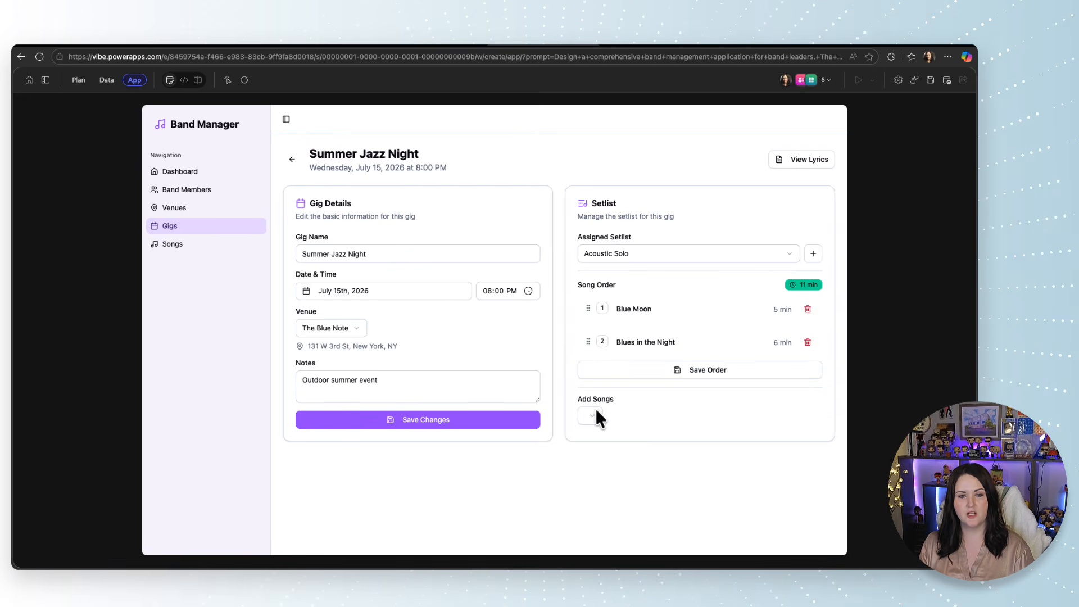
{"action": "left_click_drag", "start_coordinate": [588, 409], "coordinate": [585, 334]}
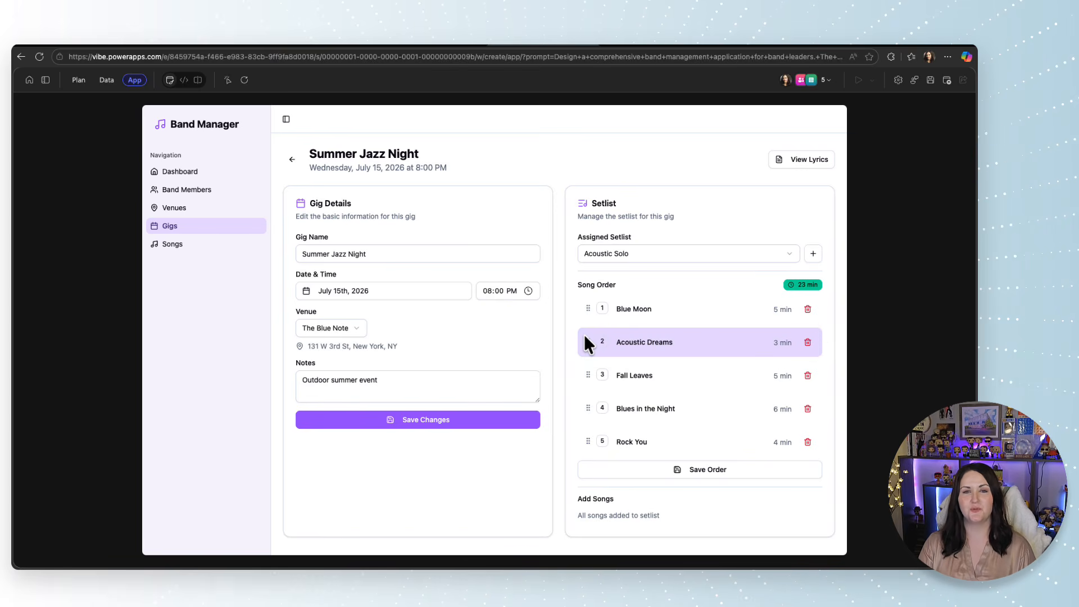
{"action": "left_click", "coordinate": [747, 470]}
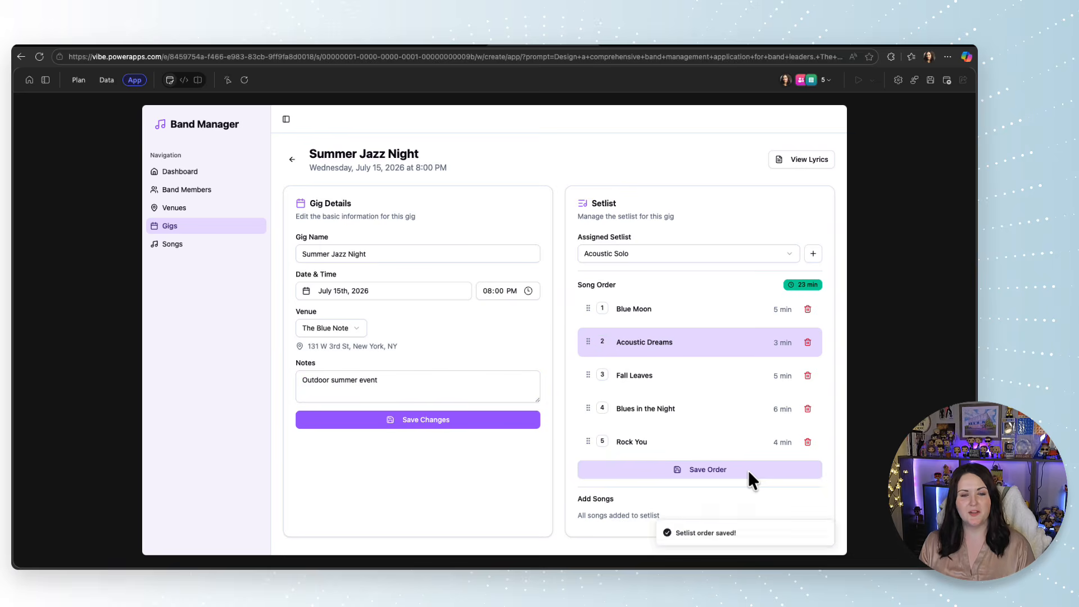
View the lyrics for the Summer Jazz Night gig and page forward through the setlist's songs.
{"action": "left_click", "coordinate": [809, 160]}
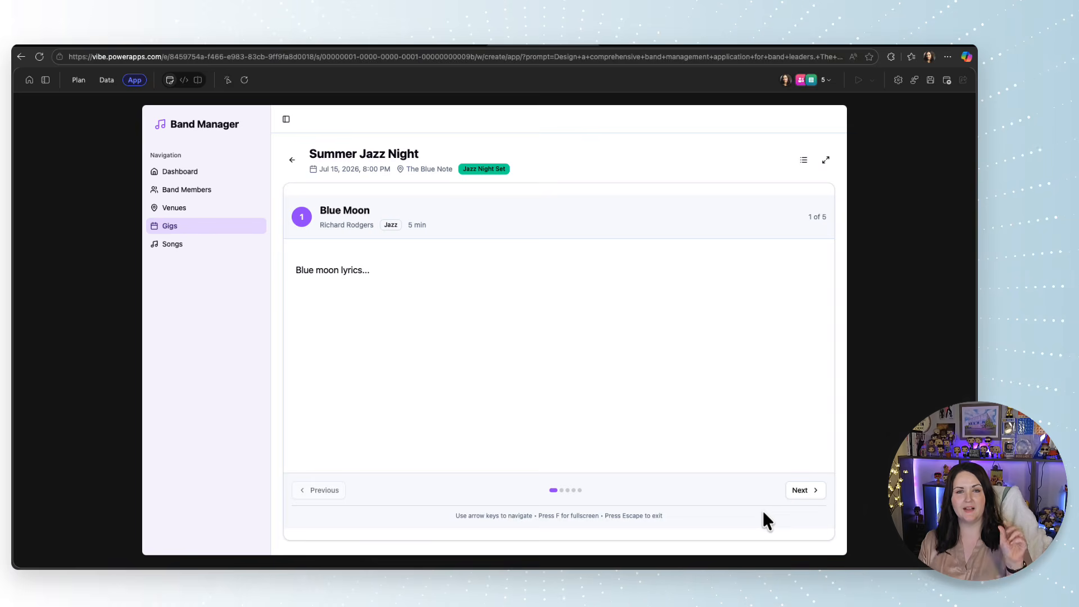
{"action": "left_click", "coordinate": [816, 500]}
{"action": "left_click", "coordinate": [816, 500]}
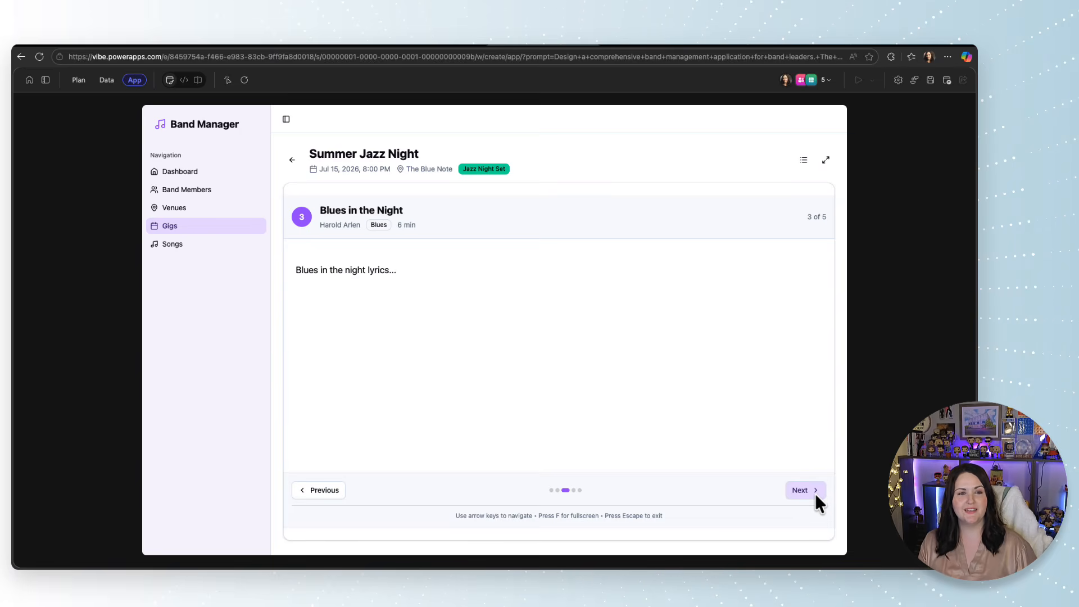
{"action": "left_click", "coordinate": [816, 500]}
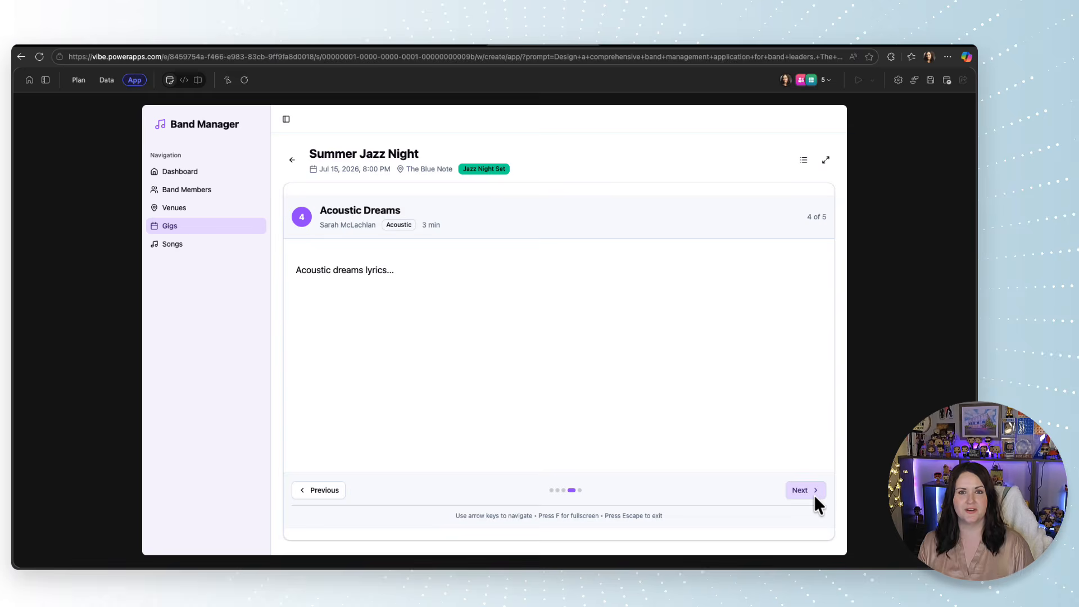
{"action": "left_click", "coordinate": [814, 497]}
Try out the song library by searching for "fredd", clearing the search and checking which genres can be filtered.
{"action": "left_click", "coordinate": [194, 246]}
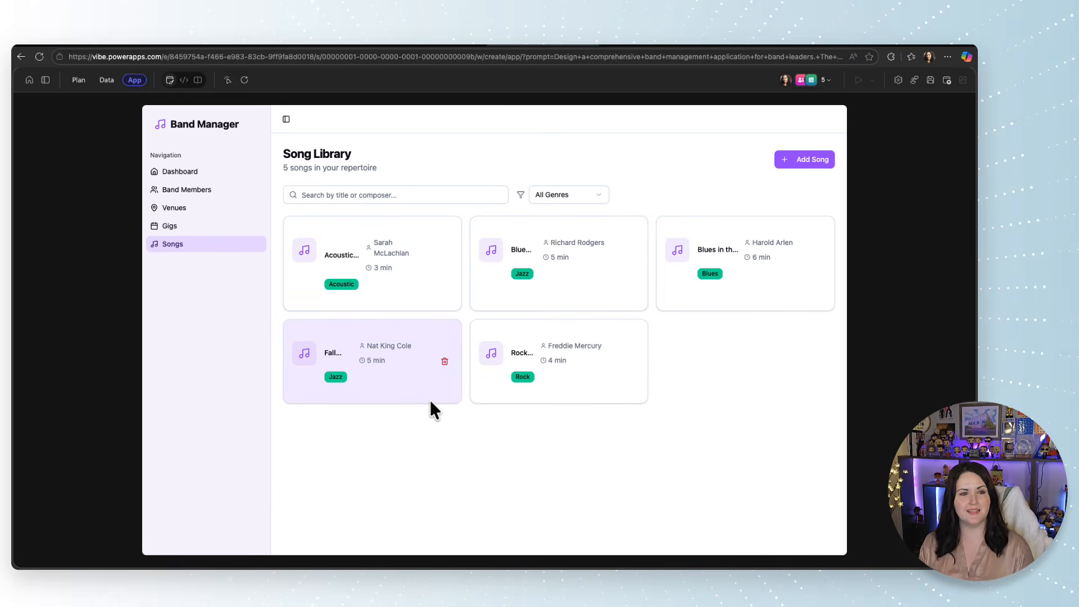
{"action": "left_click", "coordinate": [414, 193]}
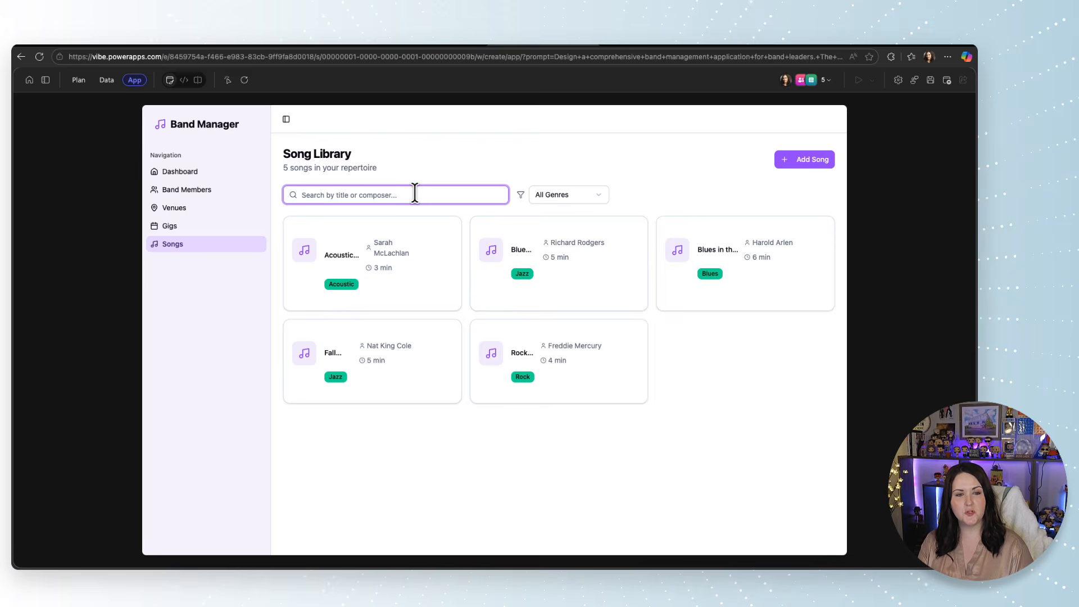
{"action": "type", "text": "fredd"}
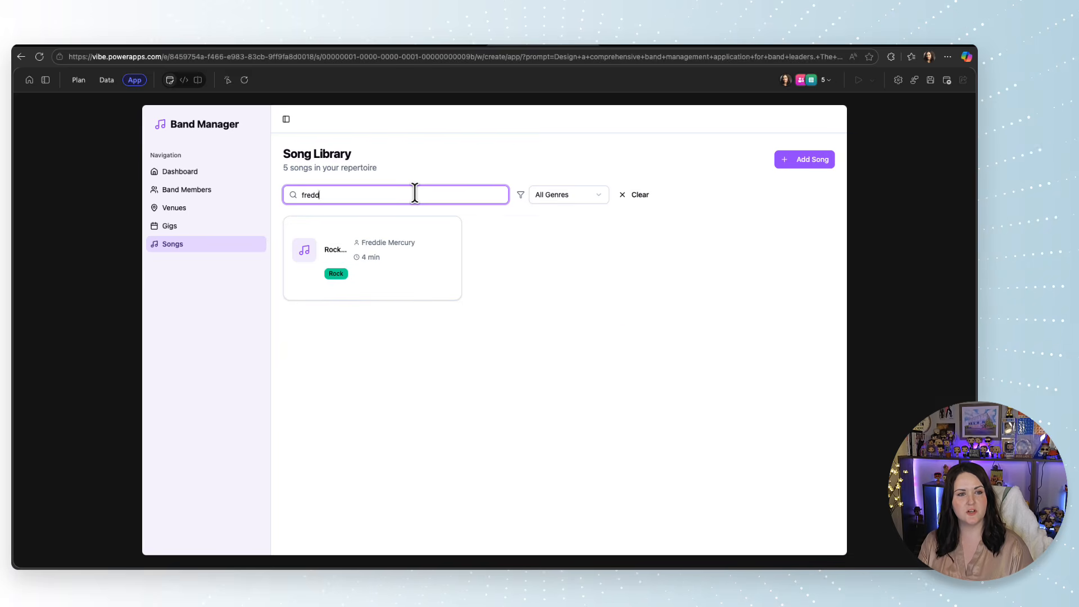
{"action": "key", "text": "BackSpace"}
{"action": "key", "text": "BackSpace"}
{"action": "key", "text": "BackSpace"}
{"action": "key", "text": "BackSpace"}
{"action": "key", "text": "BackSpace"}
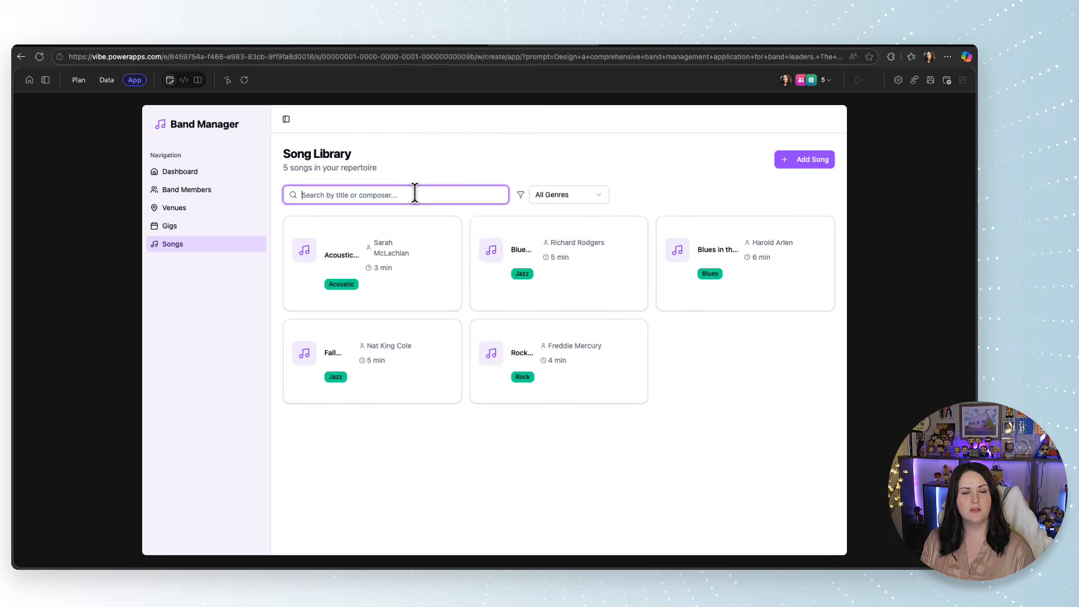
{"action": "left_click", "coordinate": [573, 195]}
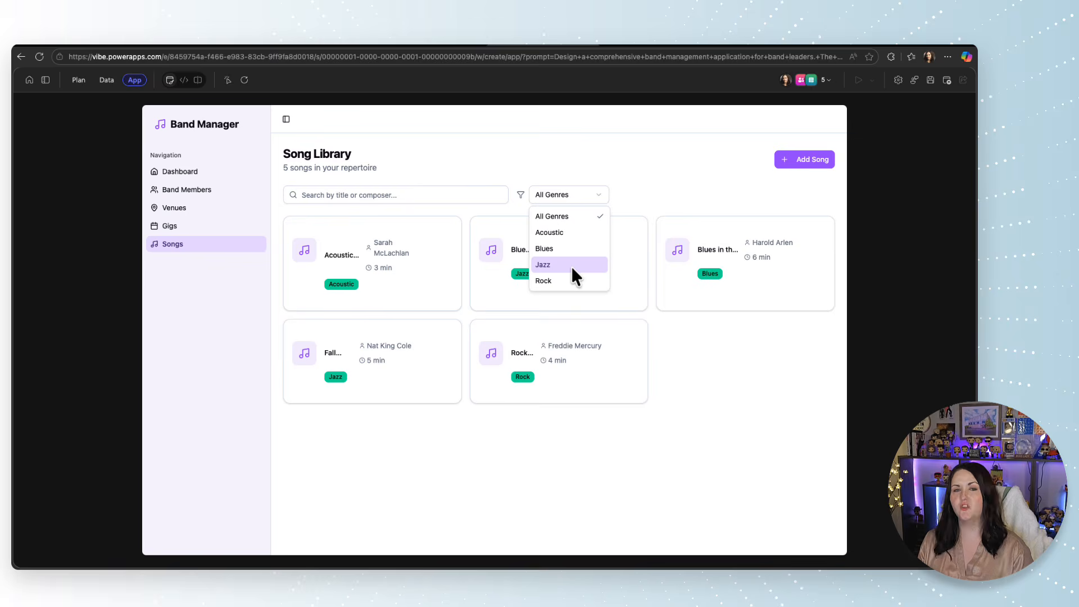
{"action": "key", "text": "Escape"}
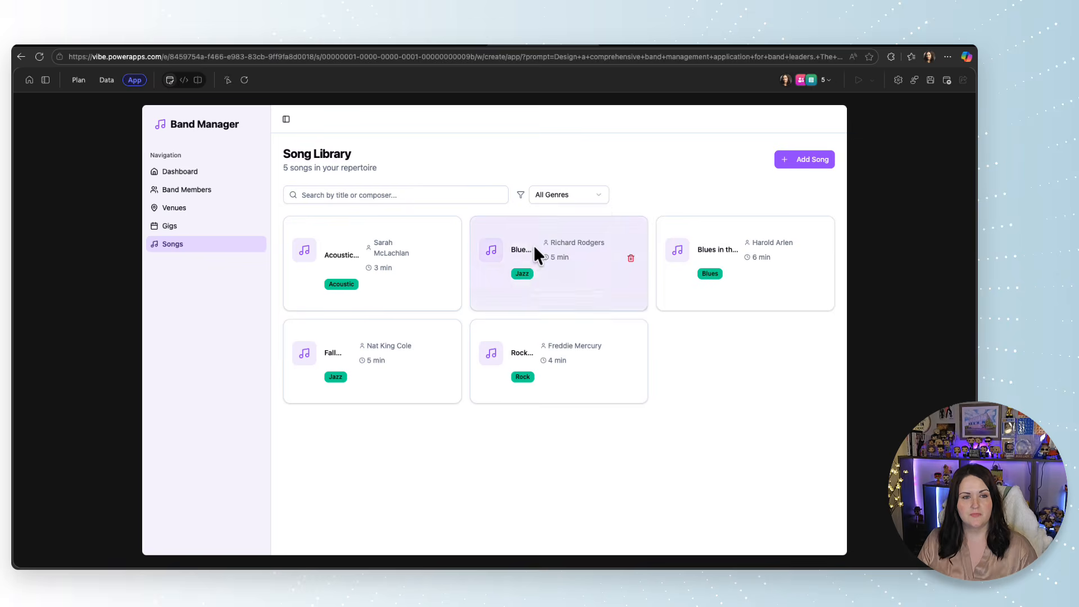
Try to add a song titled Songbird with composer Shadow of a Siren, genre Rock, duration 3 minutes and its full lyrics.
{"action": "left_click", "coordinate": [805, 169]}
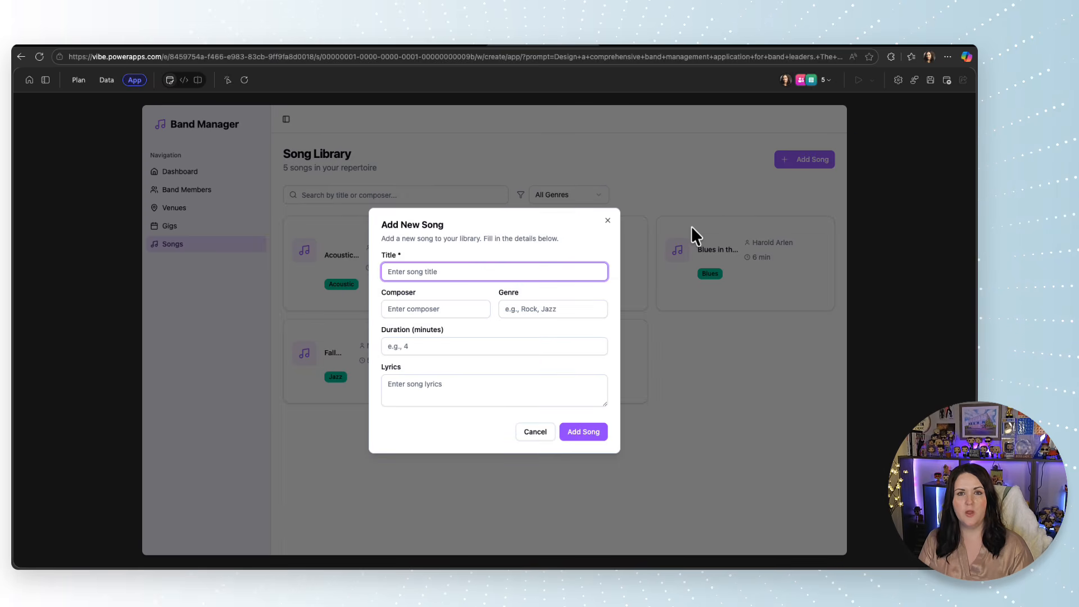
{"action": "type", "text": "Songbird"}
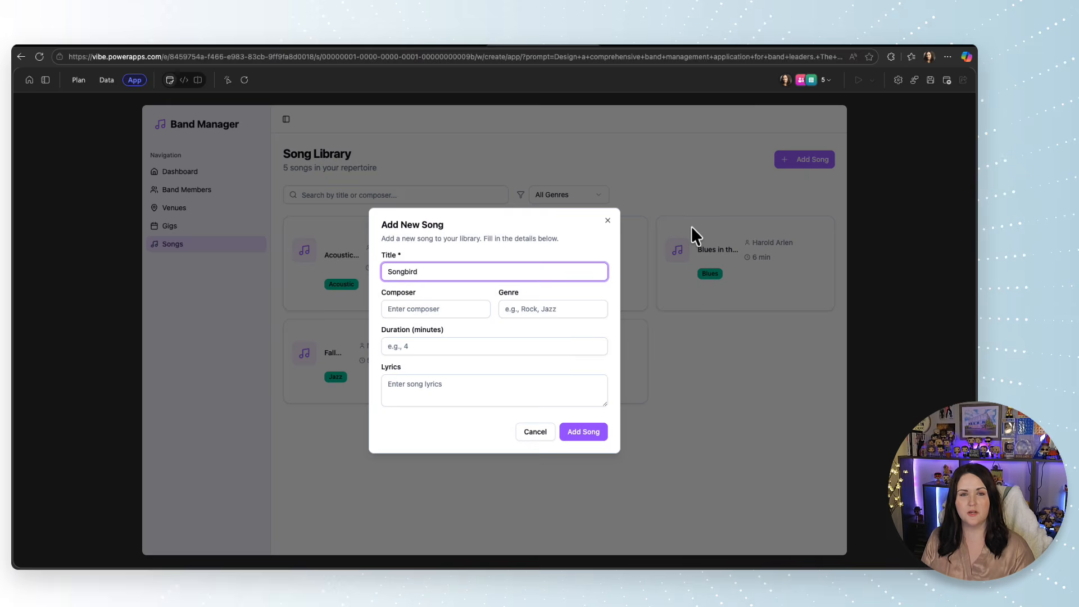
{"action": "left_click", "coordinate": [467, 308]}
{"action": "type", "text": "Sha"}
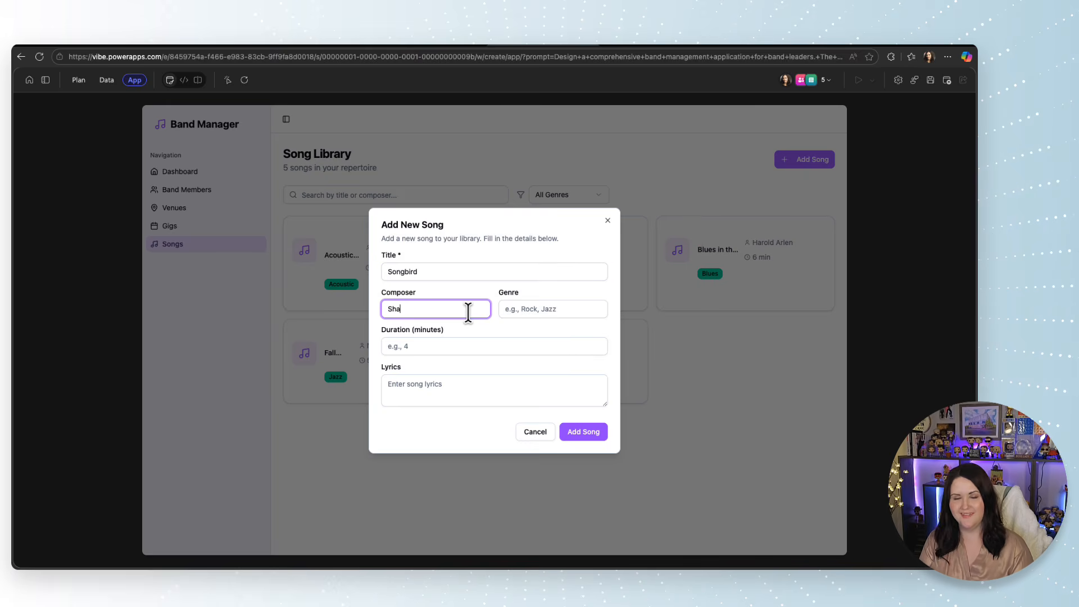
{"action": "type", "text": "dow of a "}
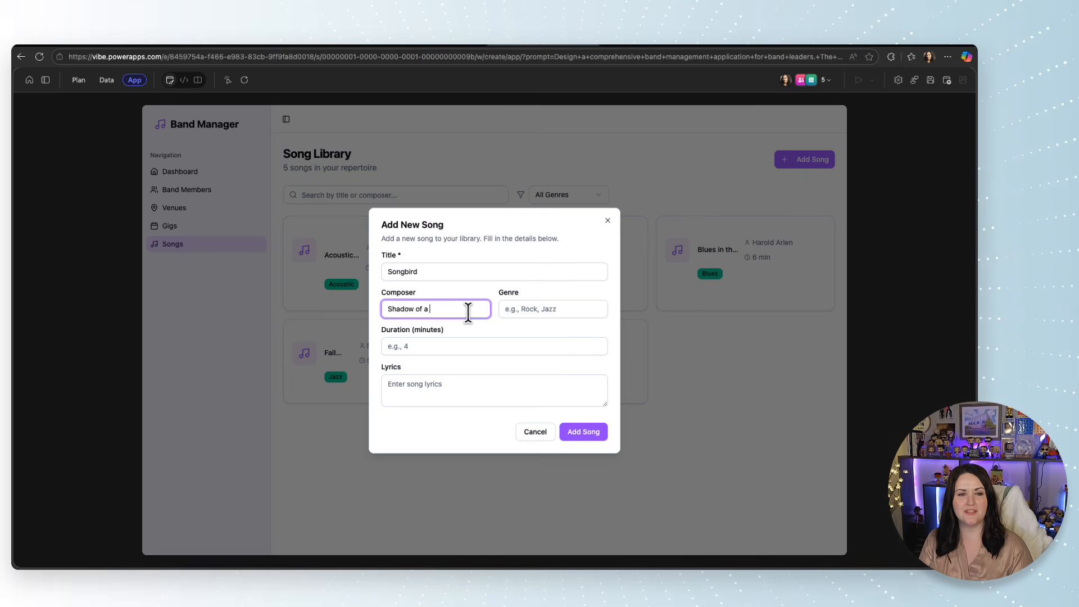
{"action": "type", "text": "Siren"}
{"action": "left_click", "coordinate": [522, 306]}
{"action": "type", "text": "Rock"}
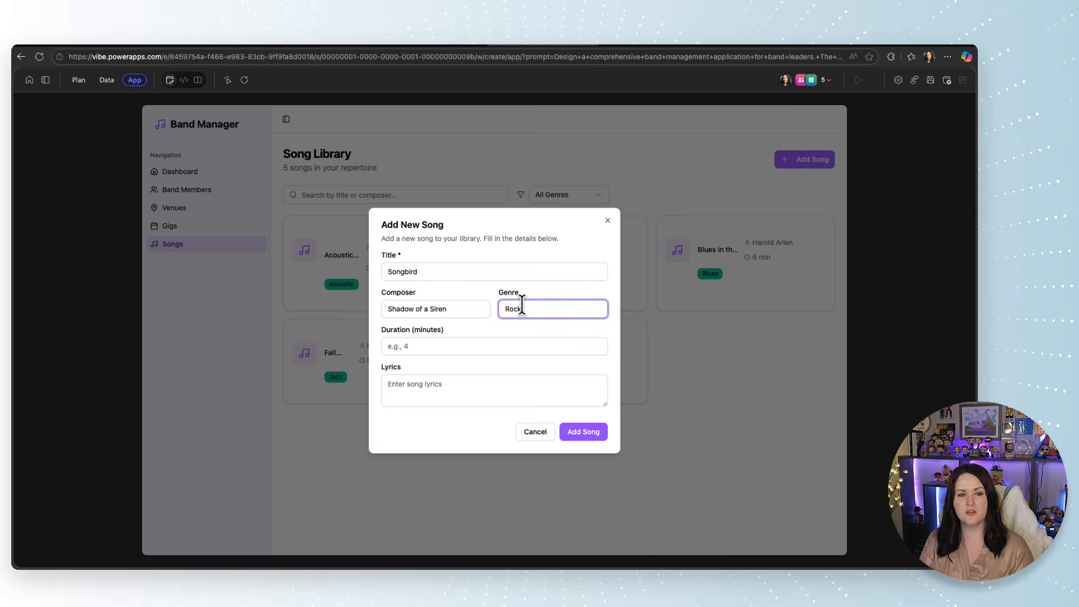
{"action": "left_click", "coordinate": [420, 345]}
{"action": "type", "text": "3"}
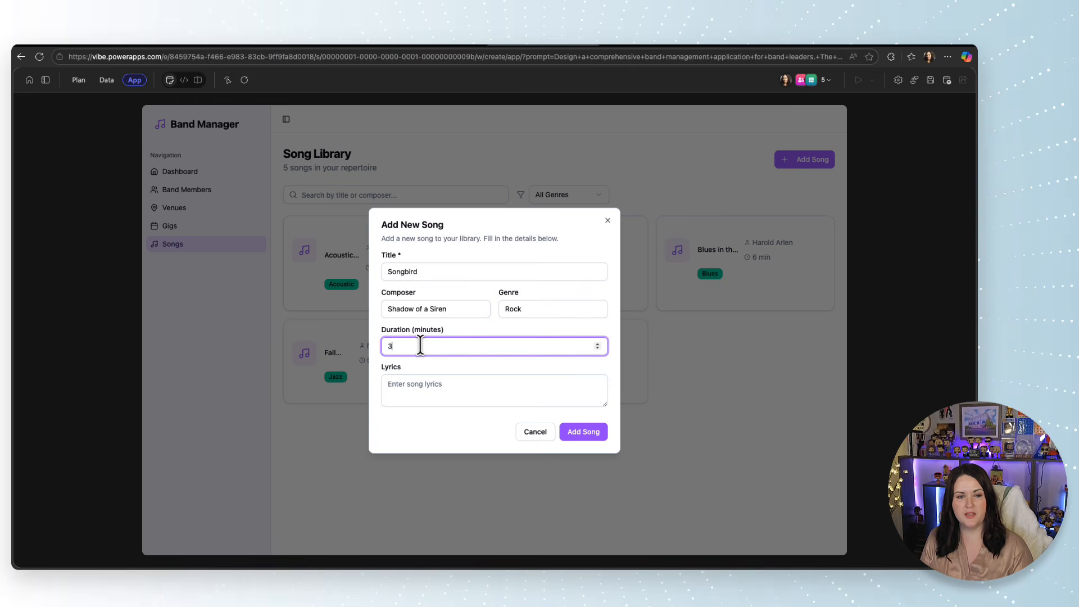
{"action": "left_click", "coordinate": [427, 391]}
{"action": "key", "text": "ctrl+v"}
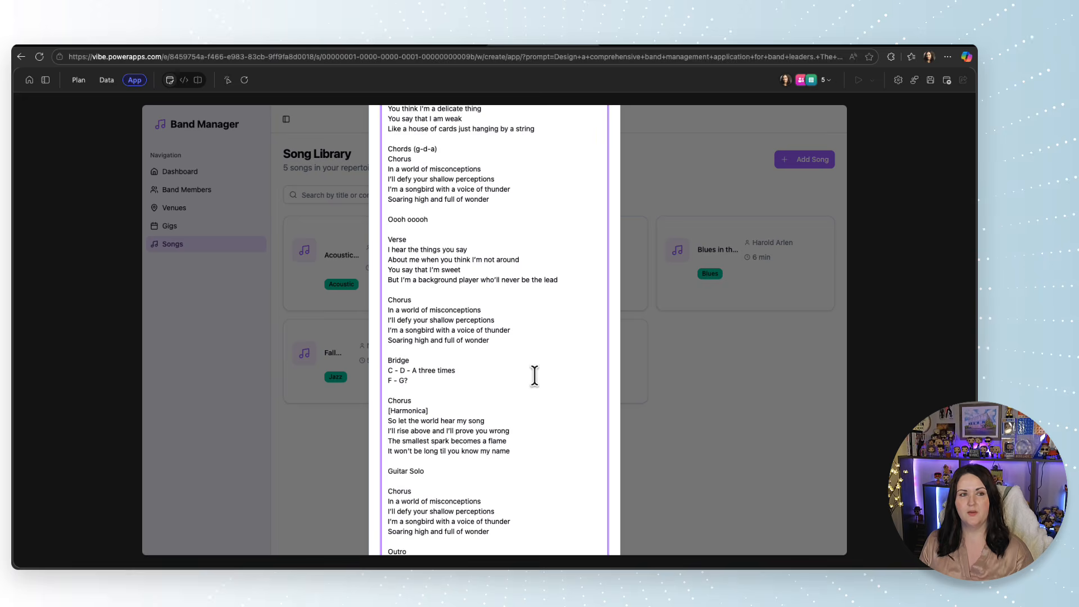
Ask the app-building chat to fix the add song screen so it accepts long lyrics without going off the screen and blocking saving.
{"action": "left_click", "coordinate": [46, 82]}
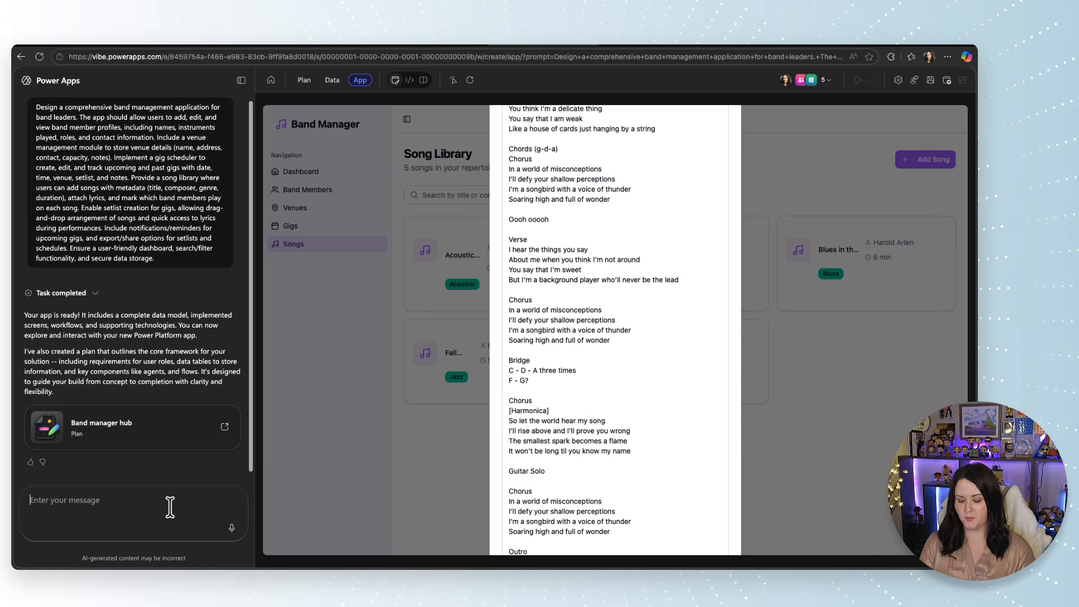
{"action": "type", "text": "Fix the add song screen so it can accept long song lyrics. It is going off the screen and breaking the app so I can't save"}
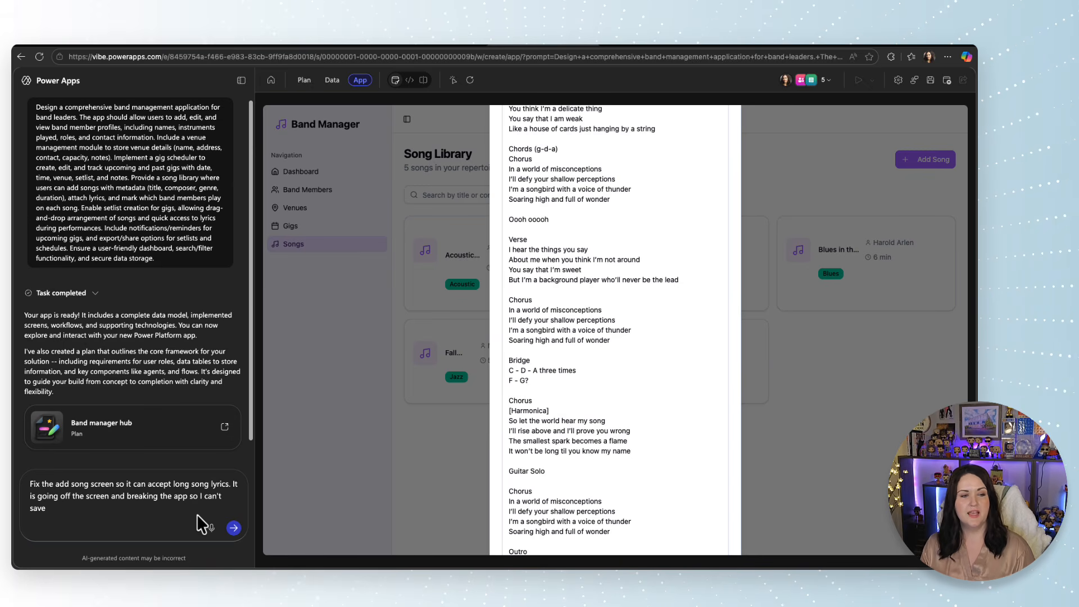
{"action": "left_click", "coordinate": [233, 528]}
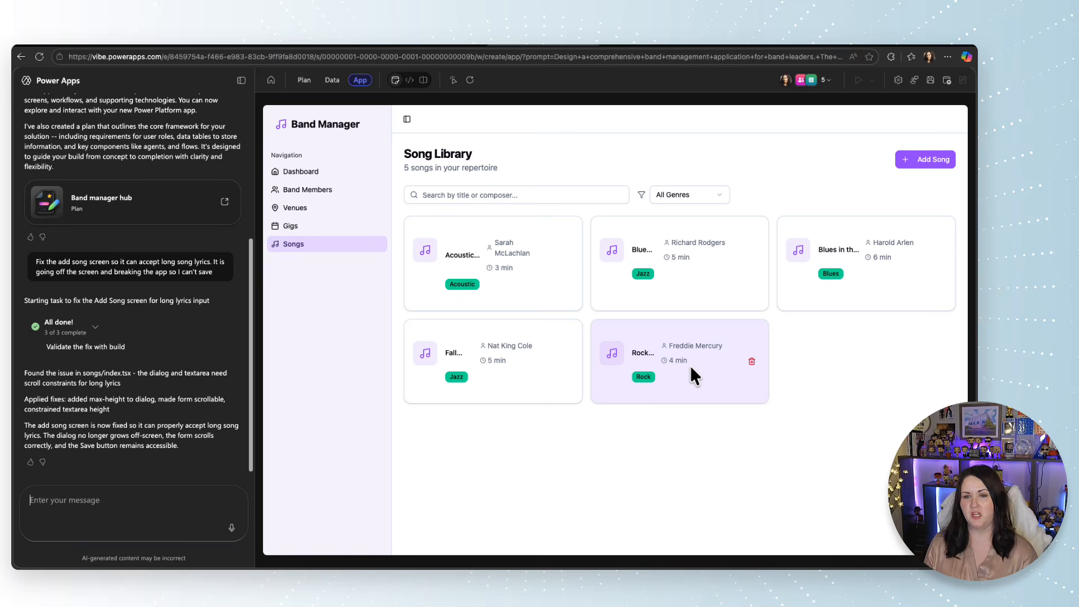
Add the song Songbird to the library with composer Shadow of Siren, genre Rock, duration 3 minutes and its full lyrics.
{"action": "left_click", "coordinate": [932, 163]}
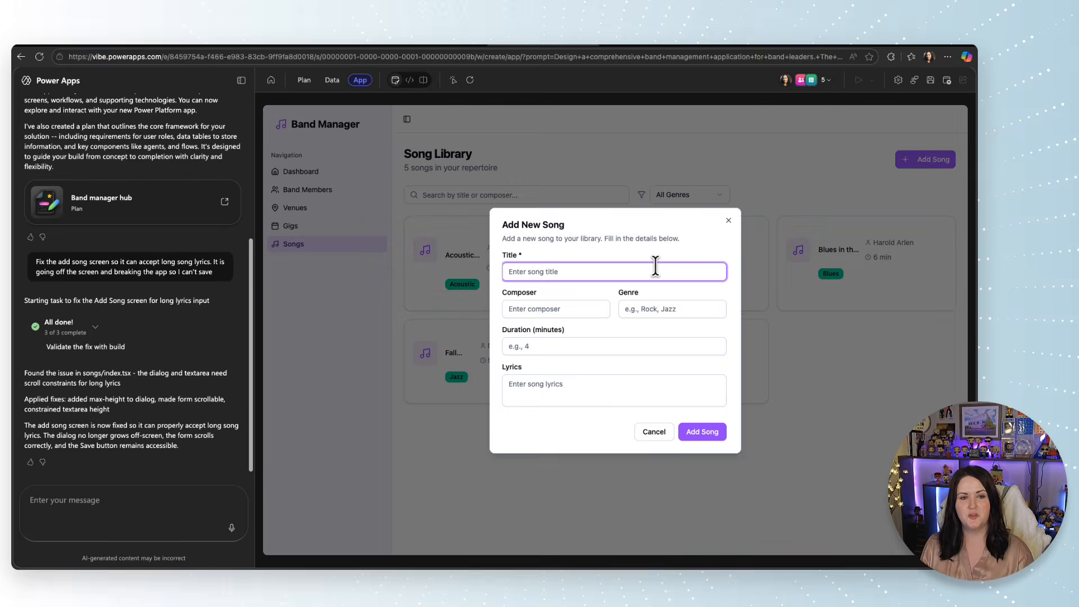
{"action": "type", "text": "Songbird"}
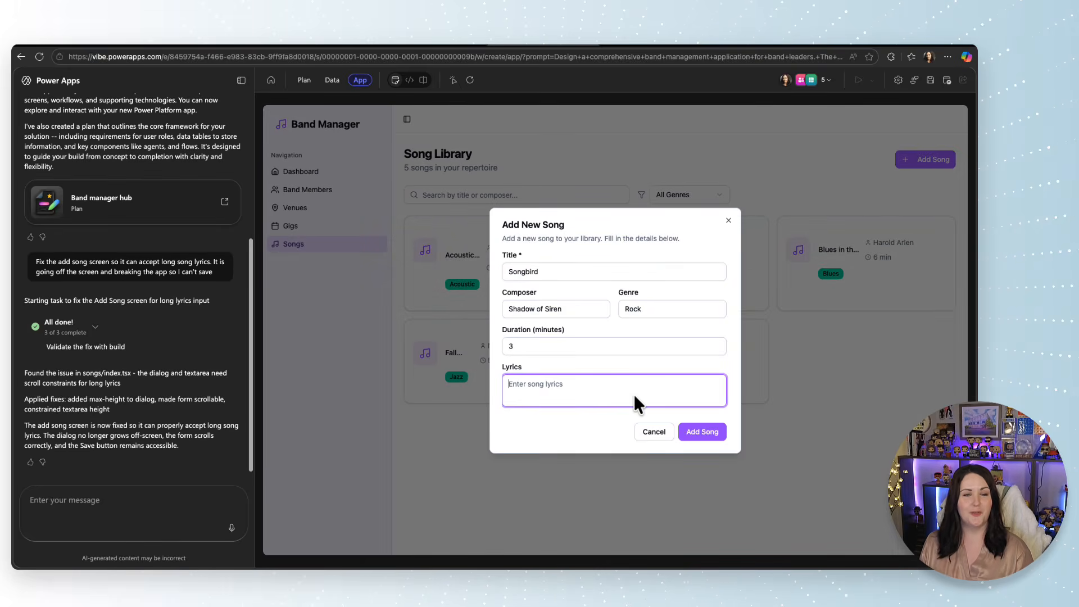
{"action": "key", "text": "super+v"}
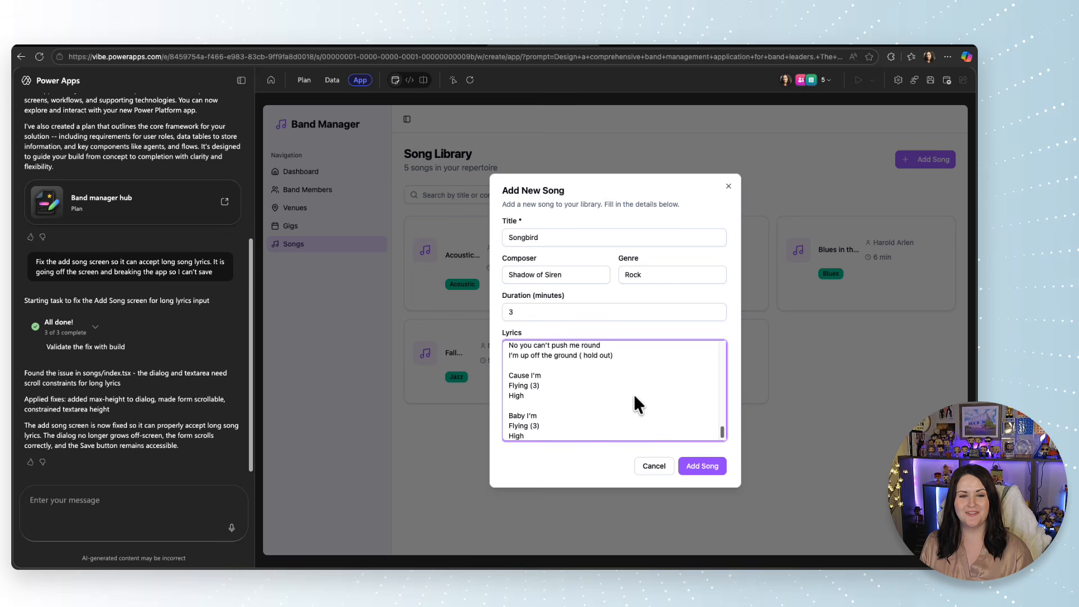
{"action": "scroll", "coordinate": [635, 393], "scroll_direction": "up", "scroll_amount": 10}
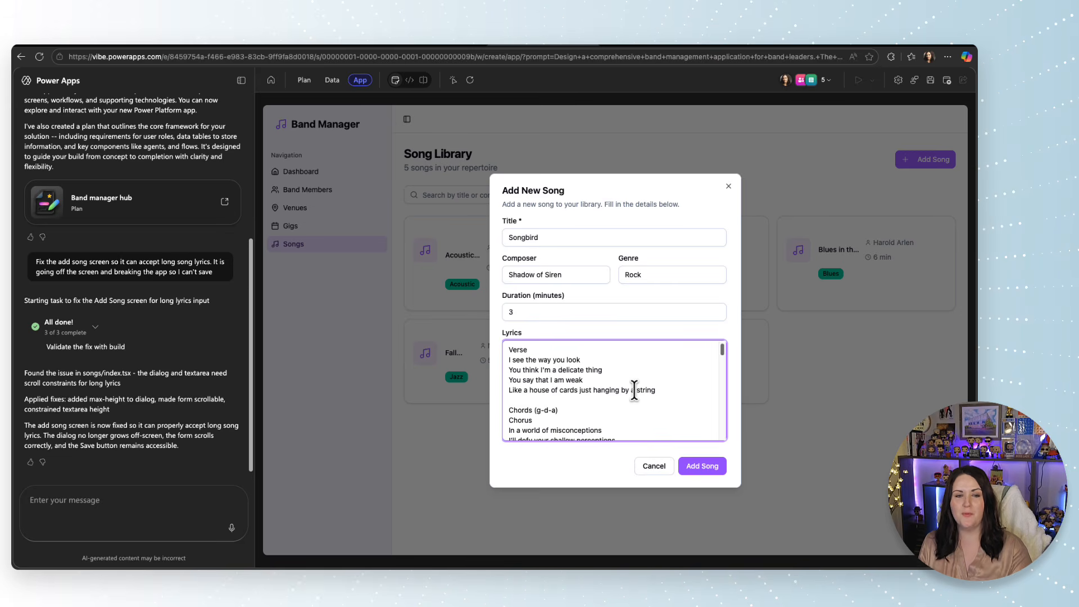
{"action": "left_click", "coordinate": [703, 468]}
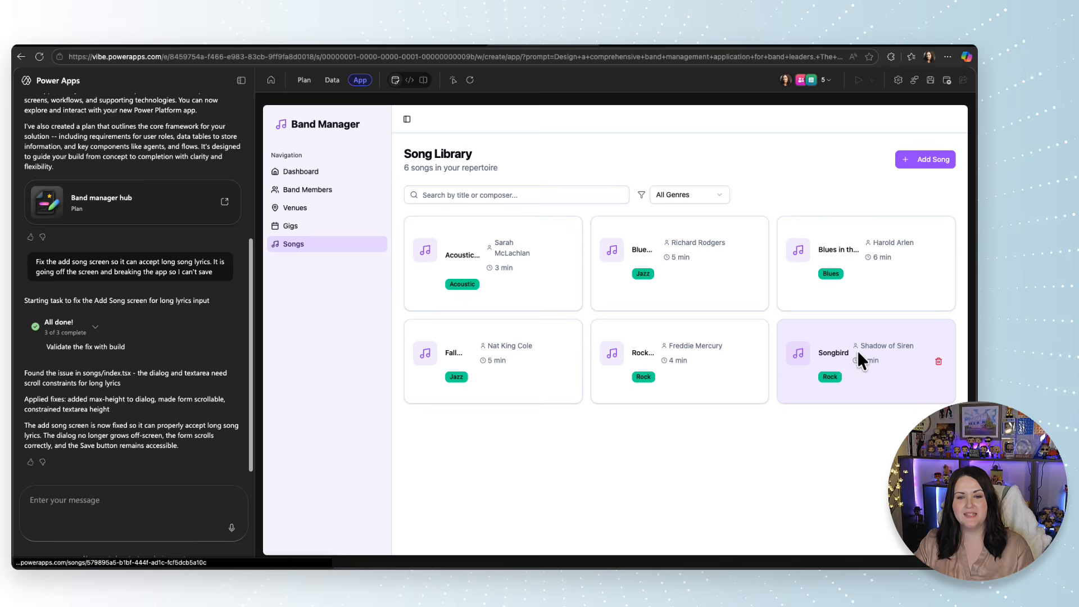
Open the Songbird song and review its details, full lyrics and assigned band members.
{"action": "left_click", "coordinate": [834, 366]}
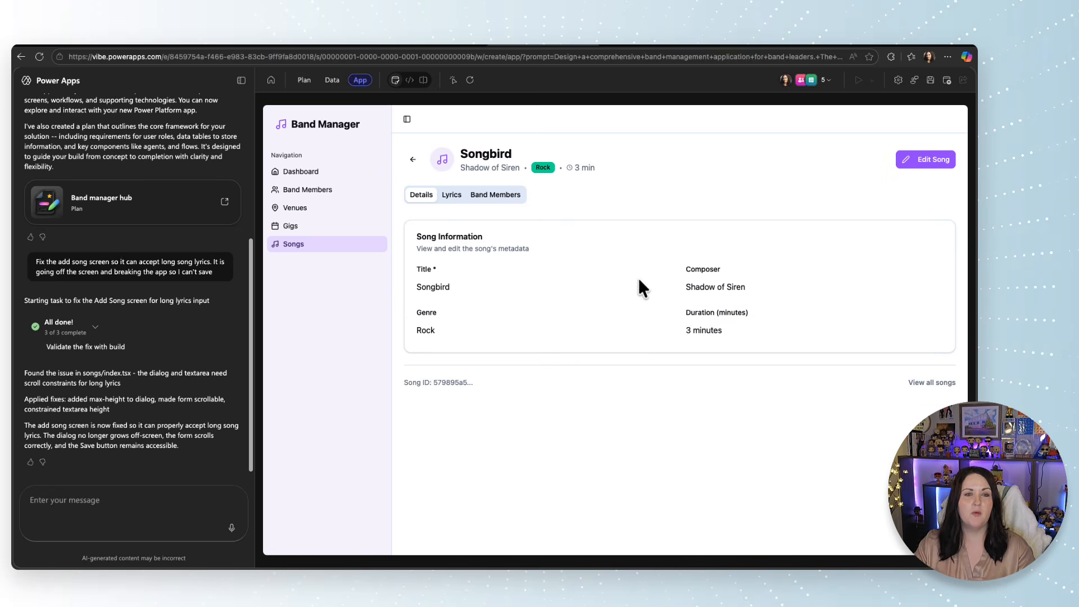
{"action": "left_click", "coordinate": [453, 196]}
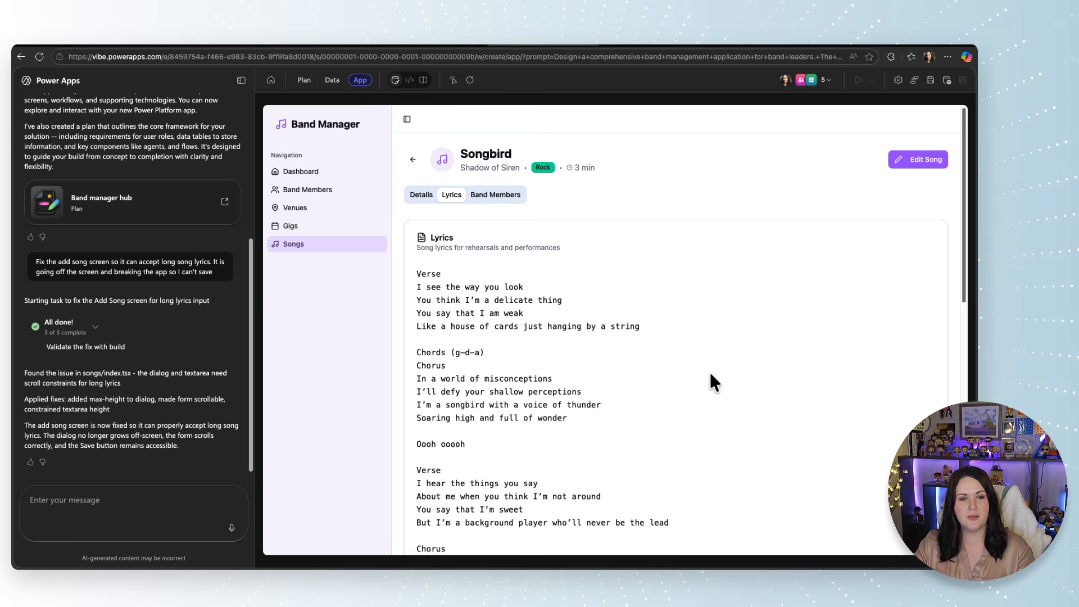
{"action": "scroll", "coordinate": [711, 375], "scroll_direction": "down", "scroll_amount": 10}
{"action": "scroll", "coordinate": [712, 376], "scroll_direction": "up", "scroll_amount": 10}
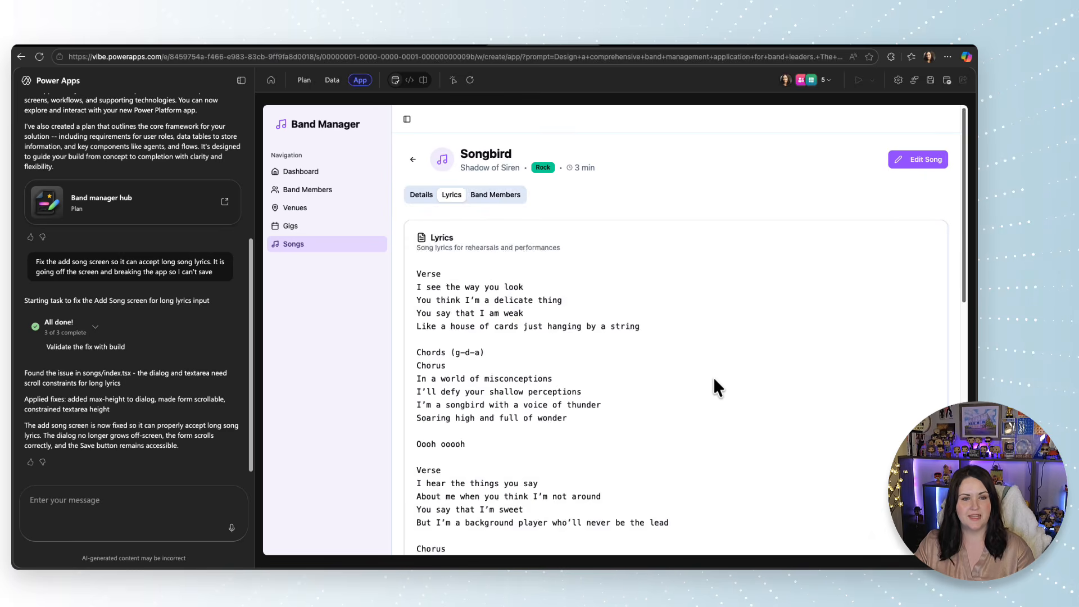
{"action": "left_click", "coordinate": [475, 196]}
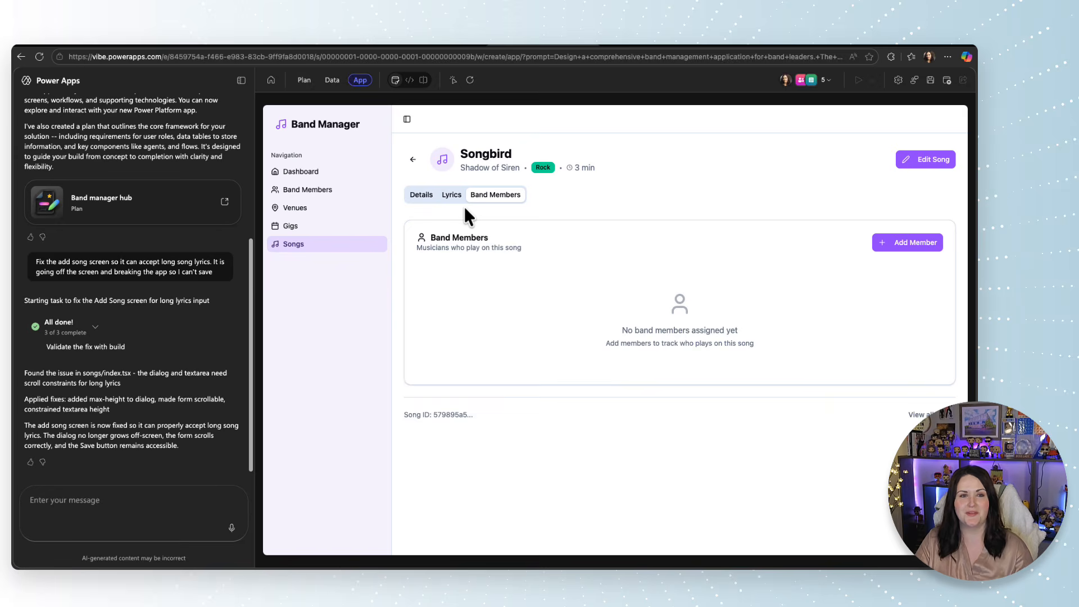
Review the venues list, open the House of Blues venue details and view the gigs at that venue.
{"action": "left_click", "coordinate": [348, 247]}
{"action": "left_click", "coordinate": [346, 226]}
{"action": "left_click", "coordinate": [344, 210]}
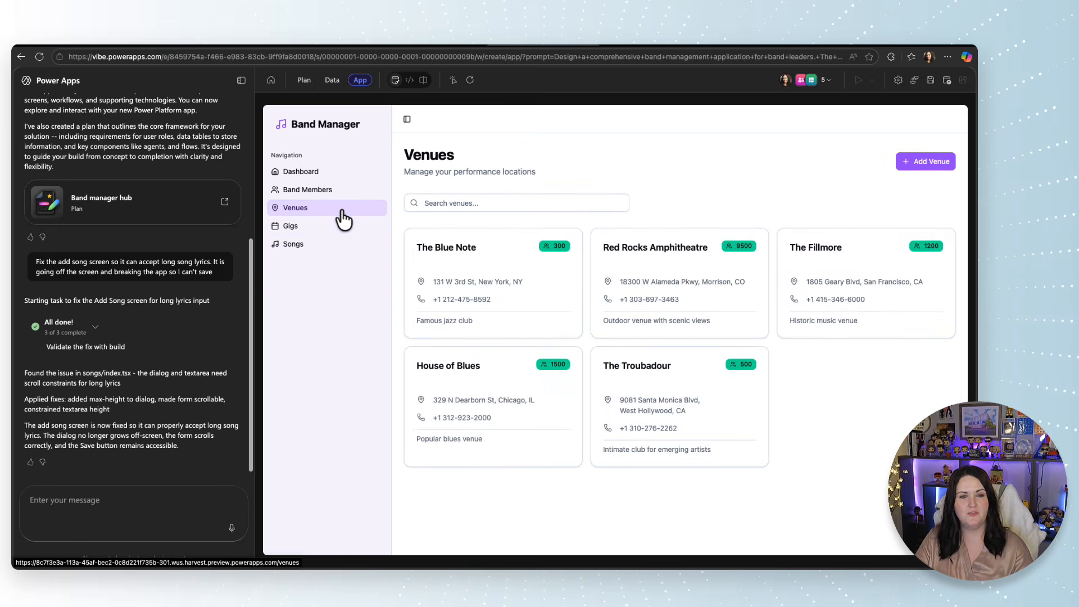
{"action": "left_click", "coordinate": [488, 202]}
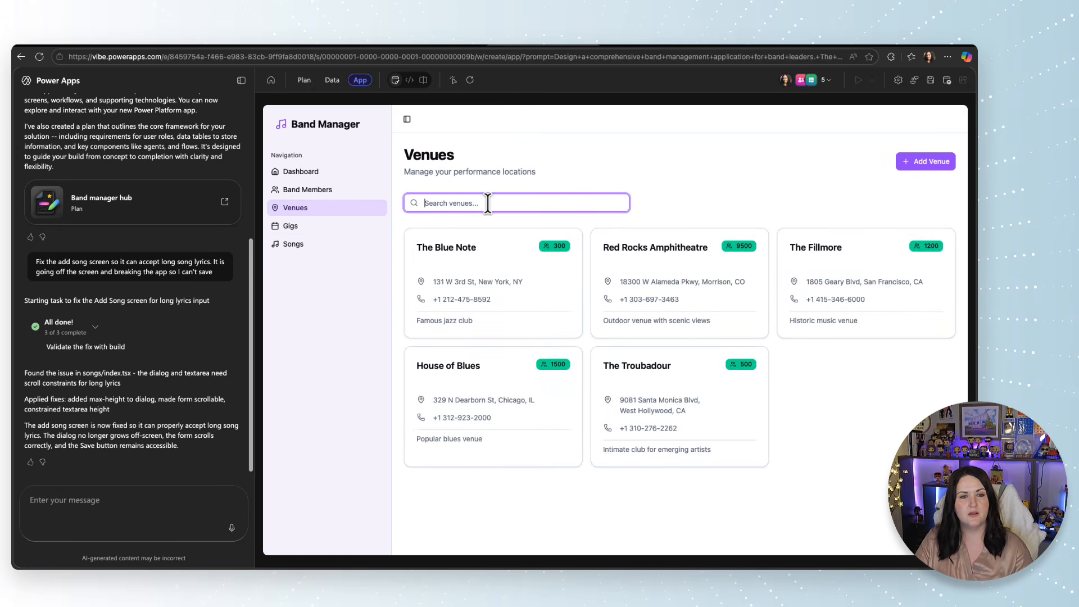
{"action": "left_click", "coordinate": [509, 408]}
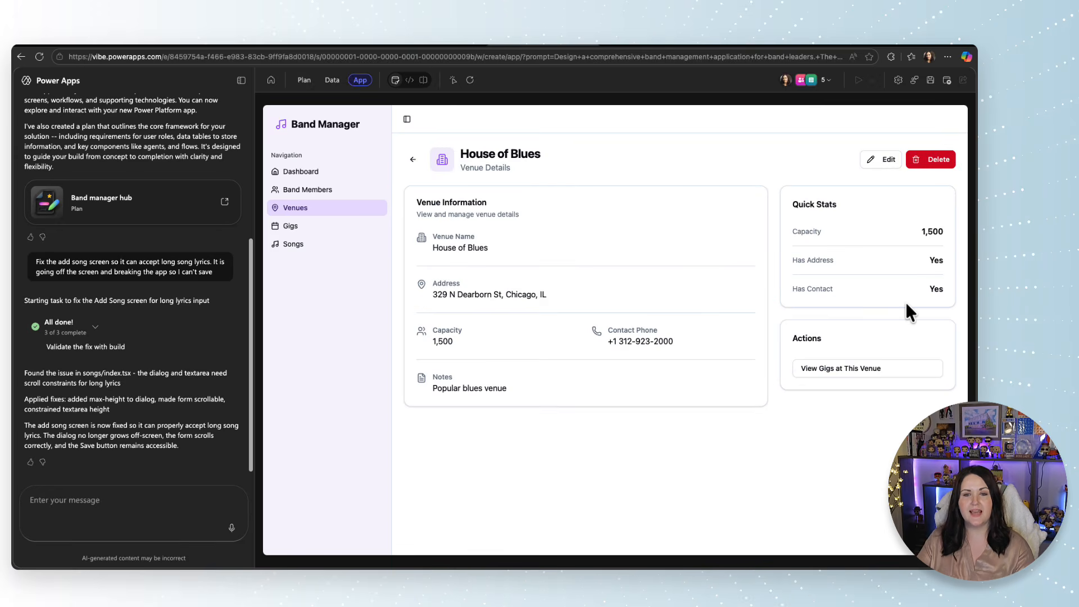
{"action": "left_click", "coordinate": [861, 370]}
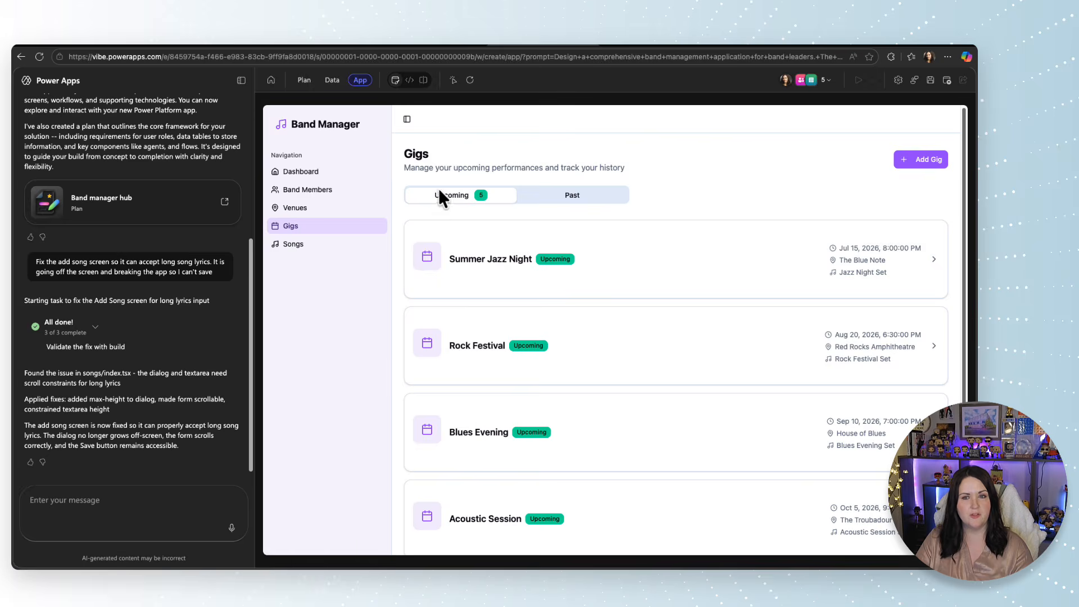
Add a venue named Hop the Griffin with its street address and a capacity of 200.
{"action": "left_click", "coordinate": [932, 162]}
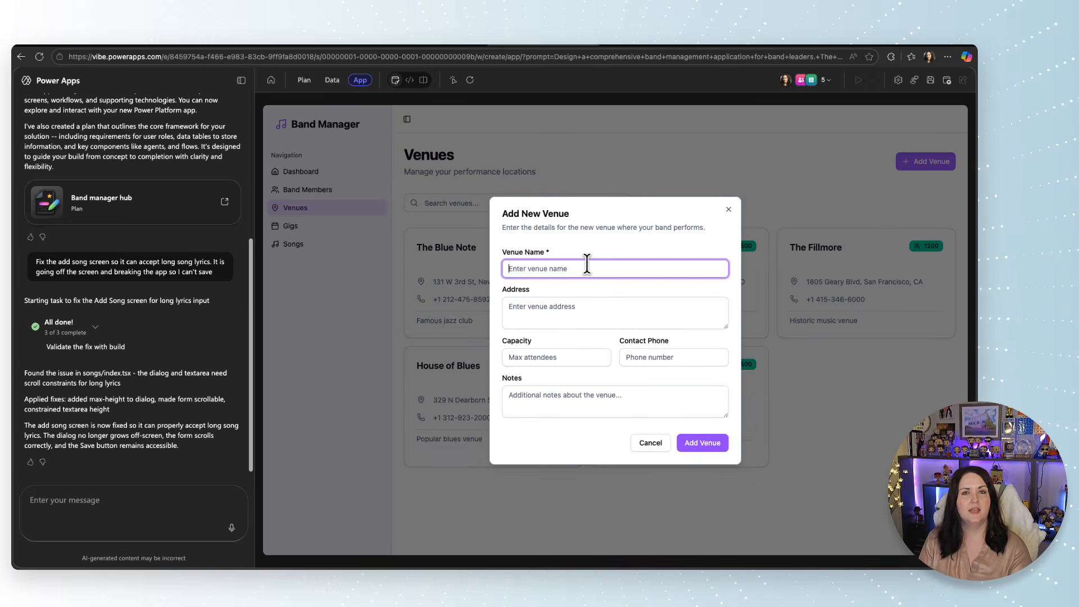
{"action": "type", "text": "Hop the Gr"}
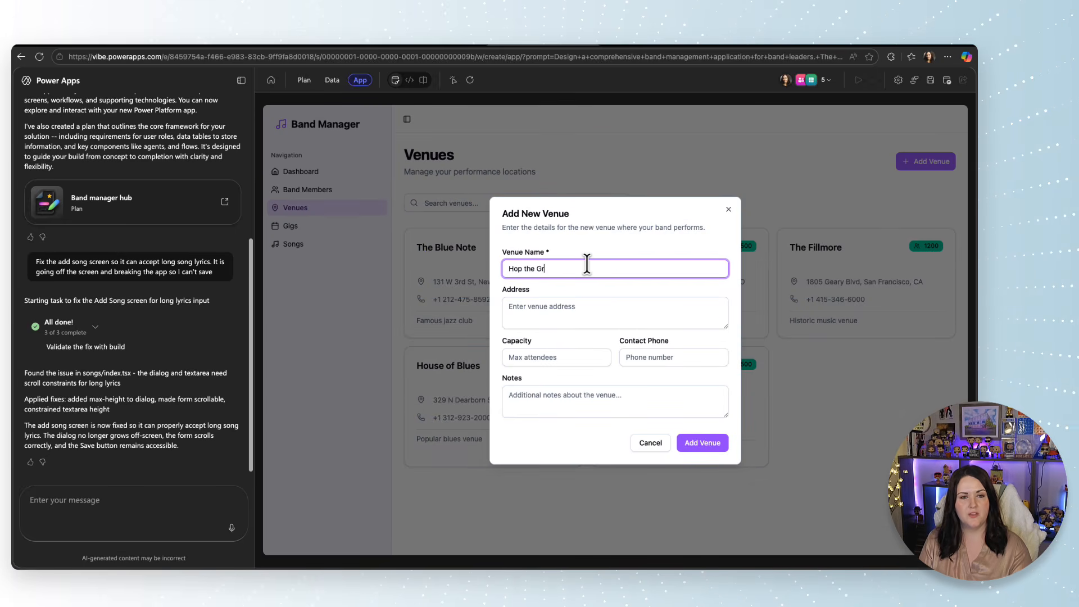
{"action": "type", "text": "iffin"}
{"action": "key", "text": "Tab"}
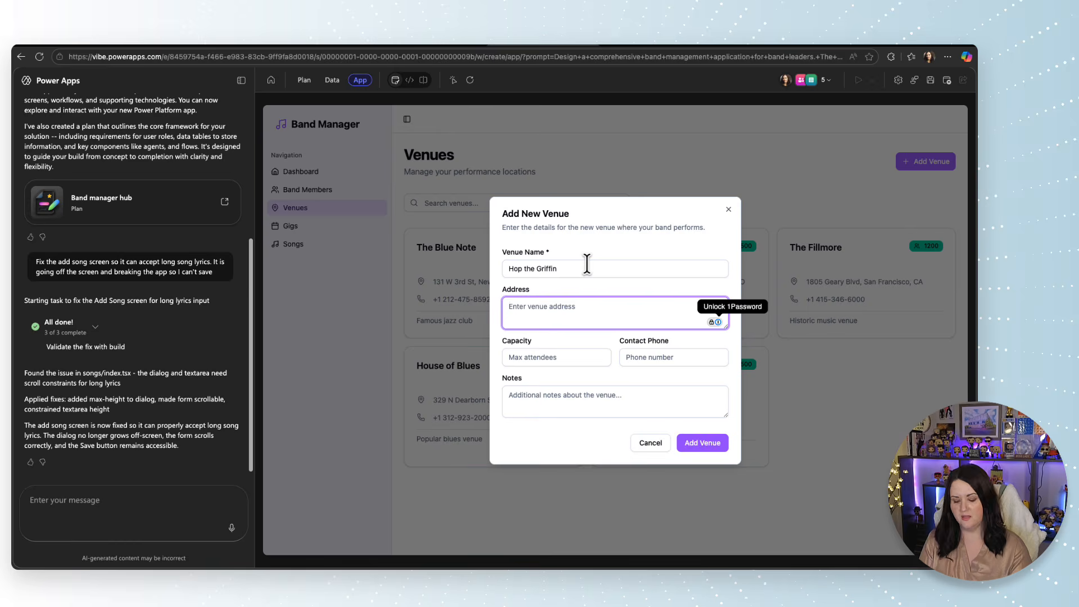
{"action": "left_click", "coordinate": [587, 359]}
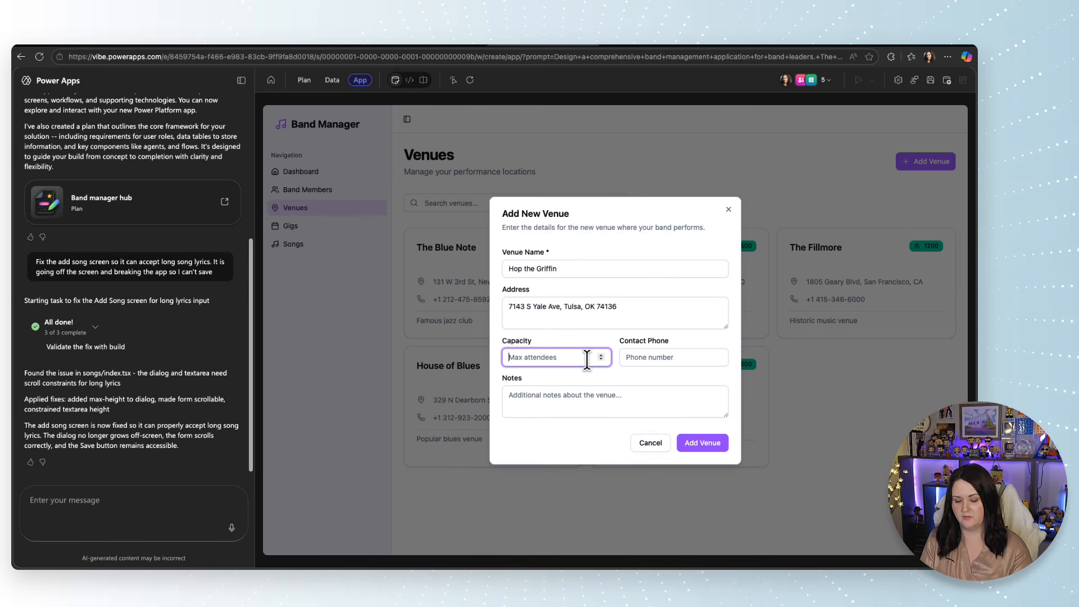
{"action": "type", "text": "200"}
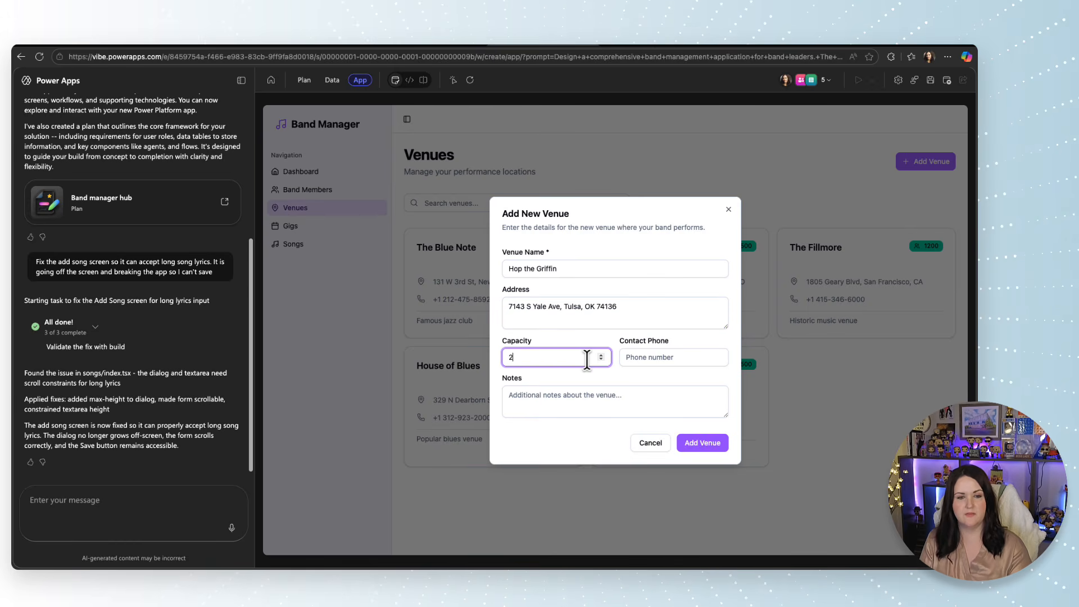
{"action": "key", "text": "Return"}
Open the band members list and check the options for filtering it by role and by instrument.
{"action": "left_click", "coordinate": [308, 191]}
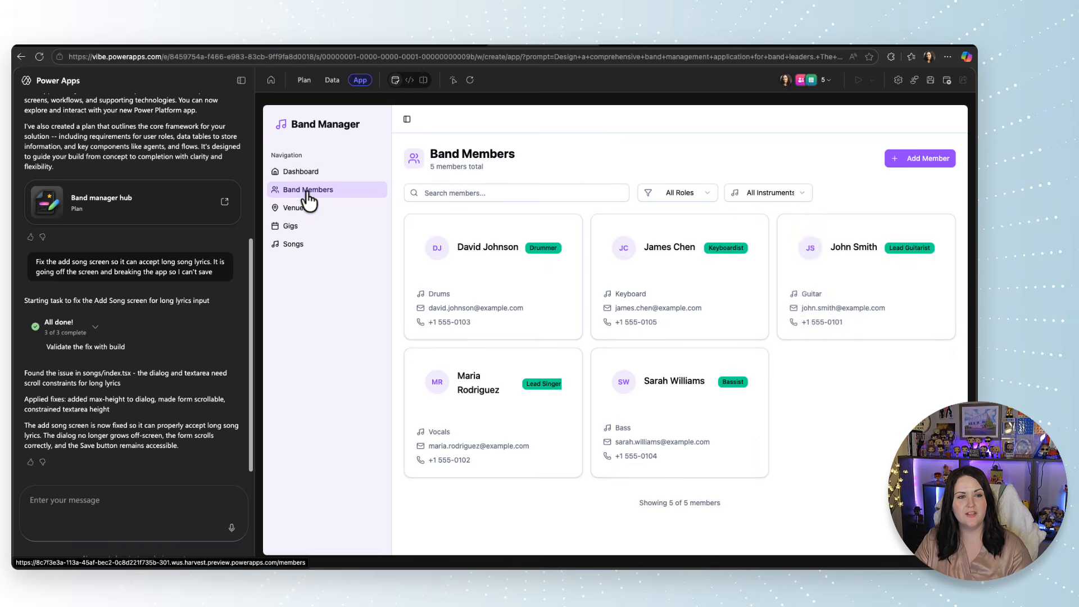
{"action": "left_click", "coordinate": [679, 193]}
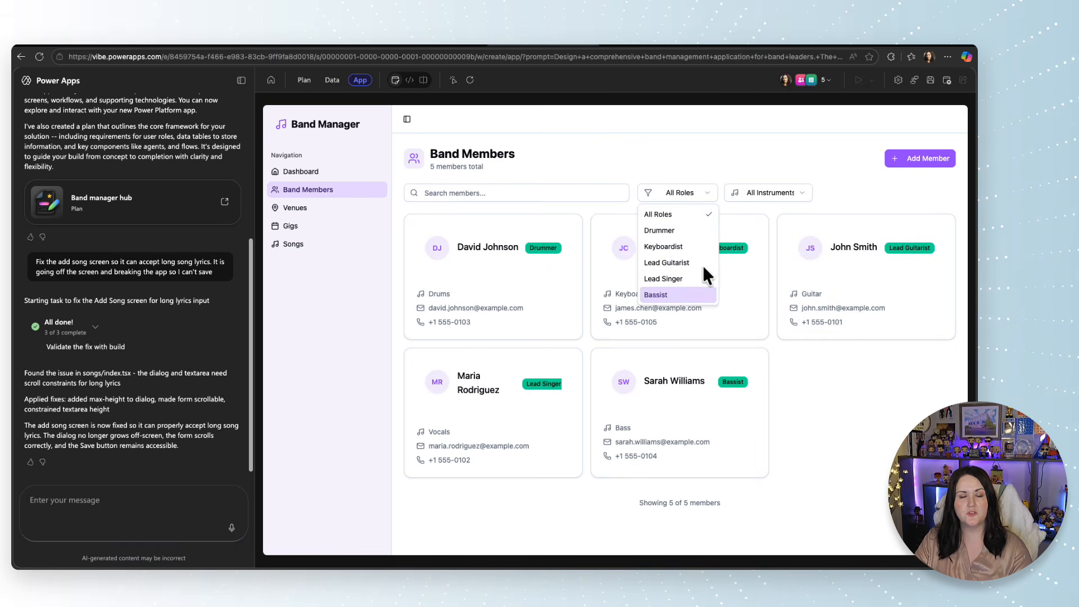
{"action": "left_click", "coordinate": [762, 193]}
{"action": "left_click", "coordinate": [762, 194]}
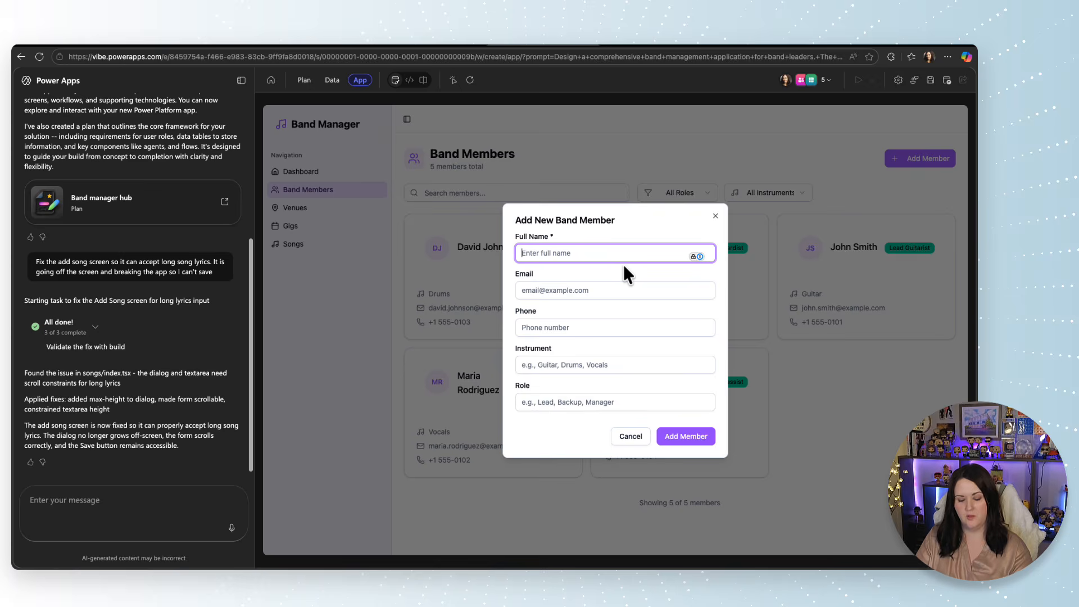
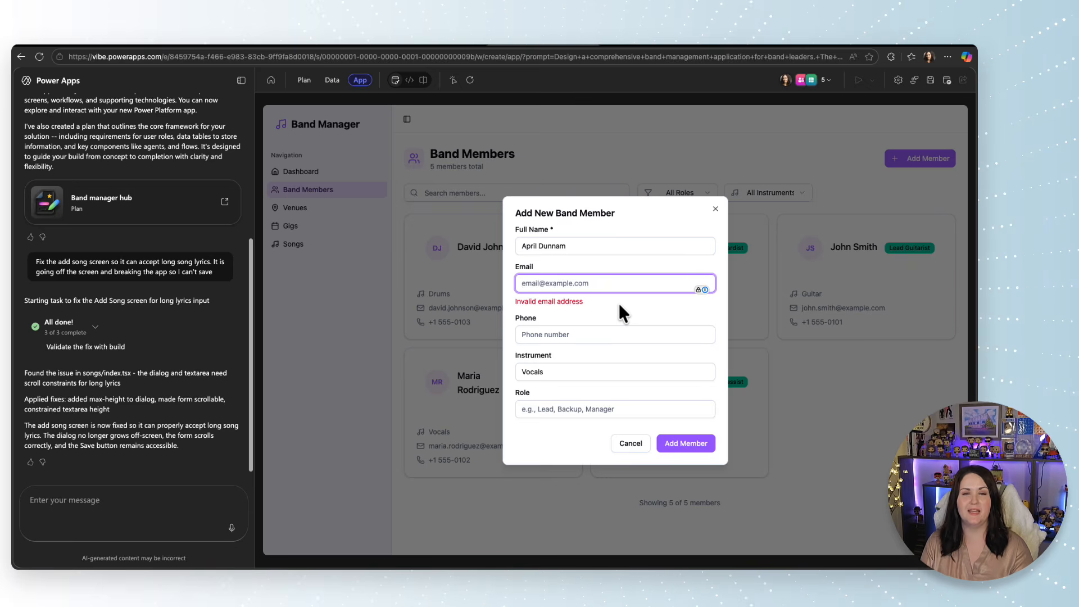
Add a band member with the member's full name, e-mail address and the instrument Vocals.
{"action": "type", "text": "test@test.com"}
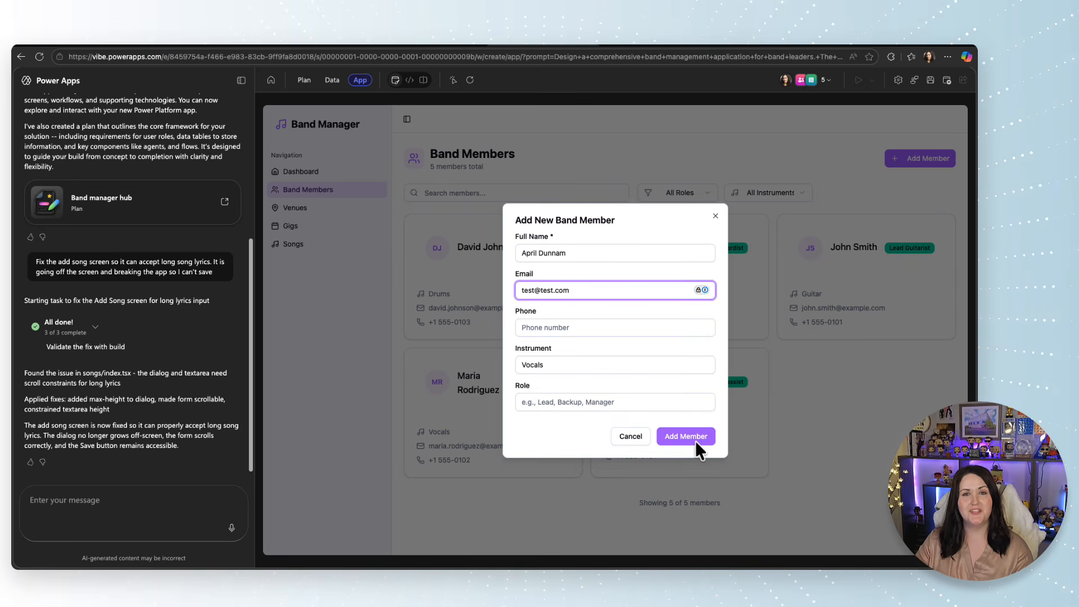
{"action": "left_click", "coordinate": [695, 439]}
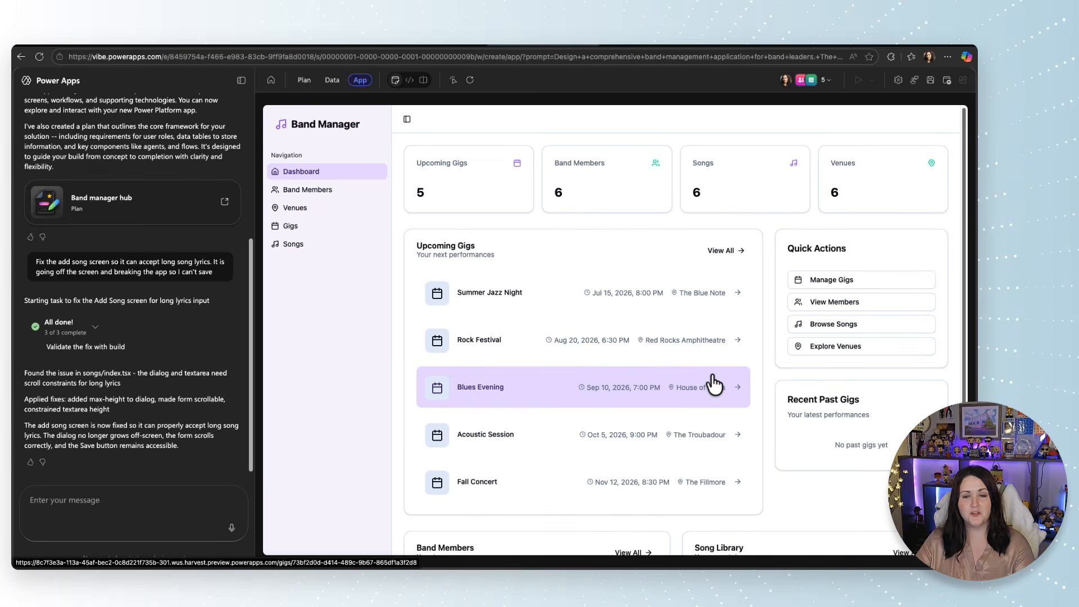
Check the song library and dashboard, and ask the app-building chat to add the ability to switch between light and dark mode.
{"action": "left_click", "coordinate": [877, 327]}
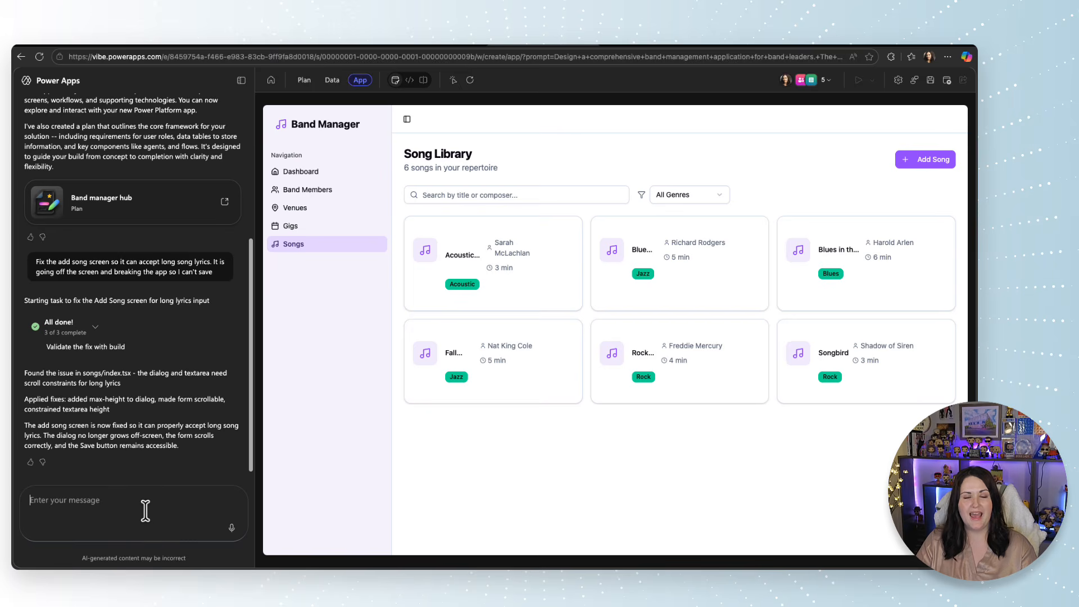
{"action": "left_click", "coordinate": [303, 175]}
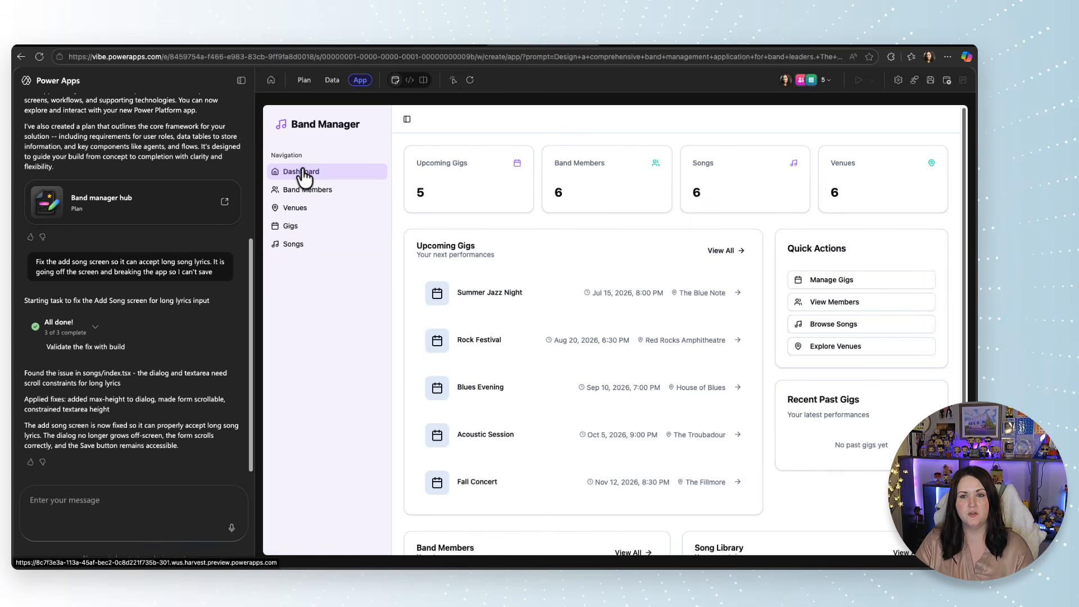
{"action": "left_click", "coordinate": [129, 499]}
{"action": "type", "text": "Add the ability to switch between light and dark mode"}
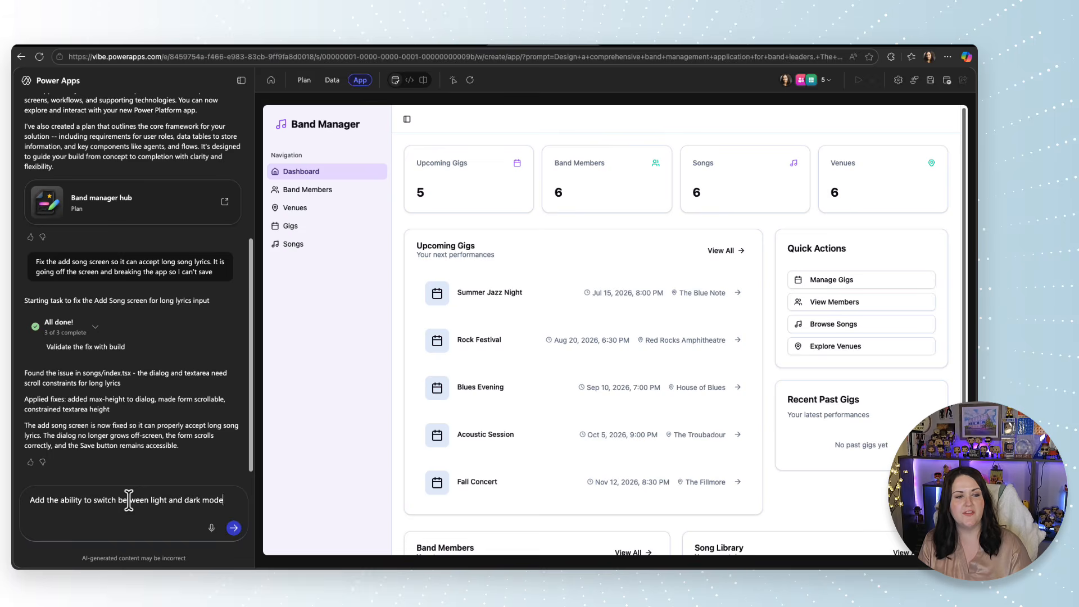
{"action": "key", "text": "Return"}
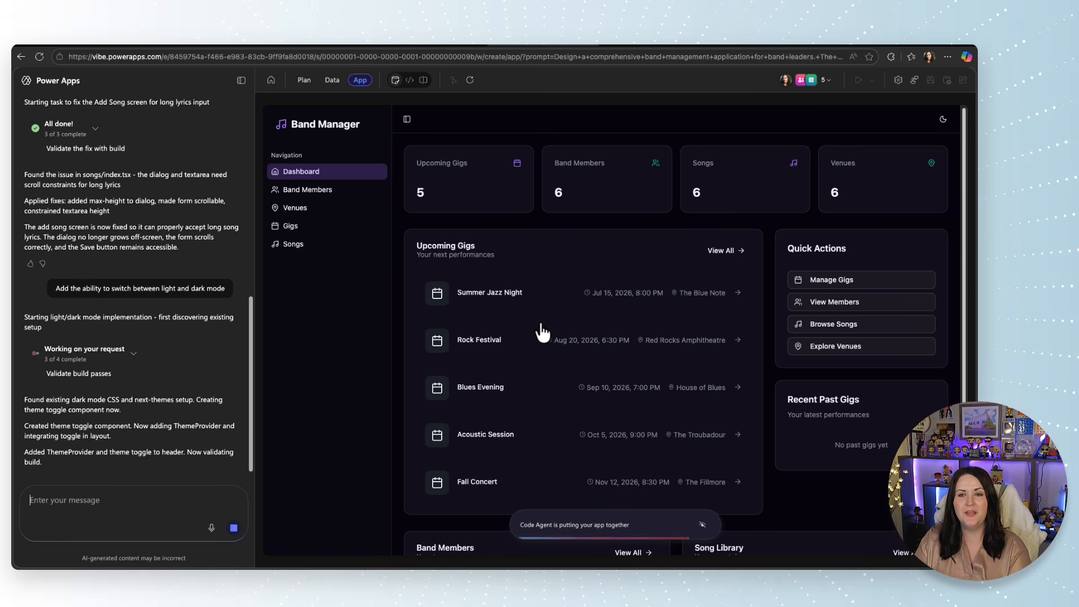
Test the new theme switcher by changing the previewed app to Light and back to Dark.
{"action": "left_click", "coordinate": [944, 120]}
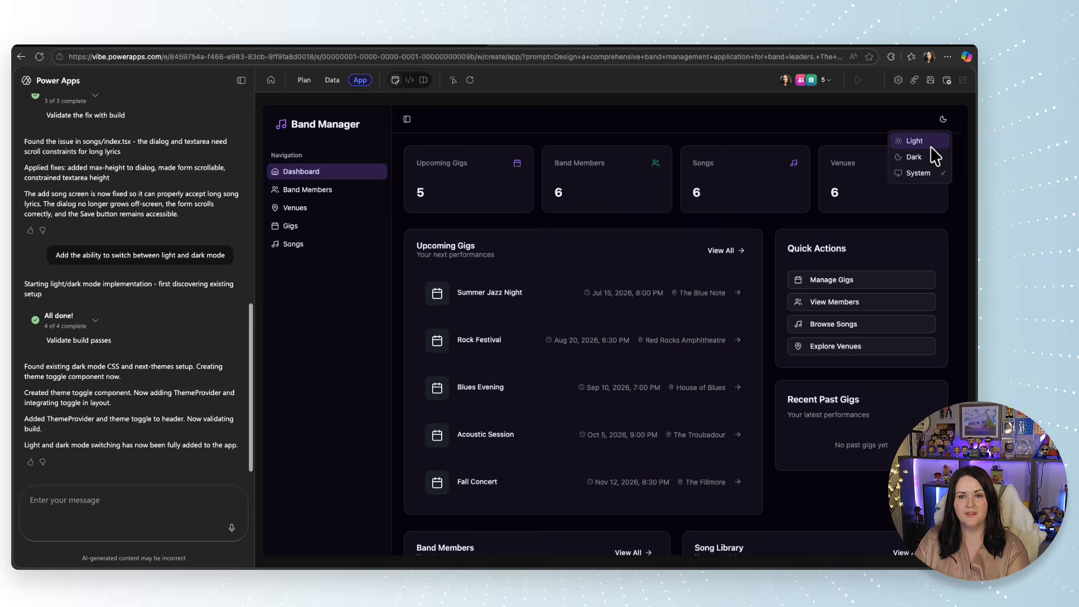
{"action": "left_click", "coordinate": [927, 140]}
{"action": "left_click", "coordinate": [943, 119]}
{"action": "left_click", "coordinate": [916, 157]}
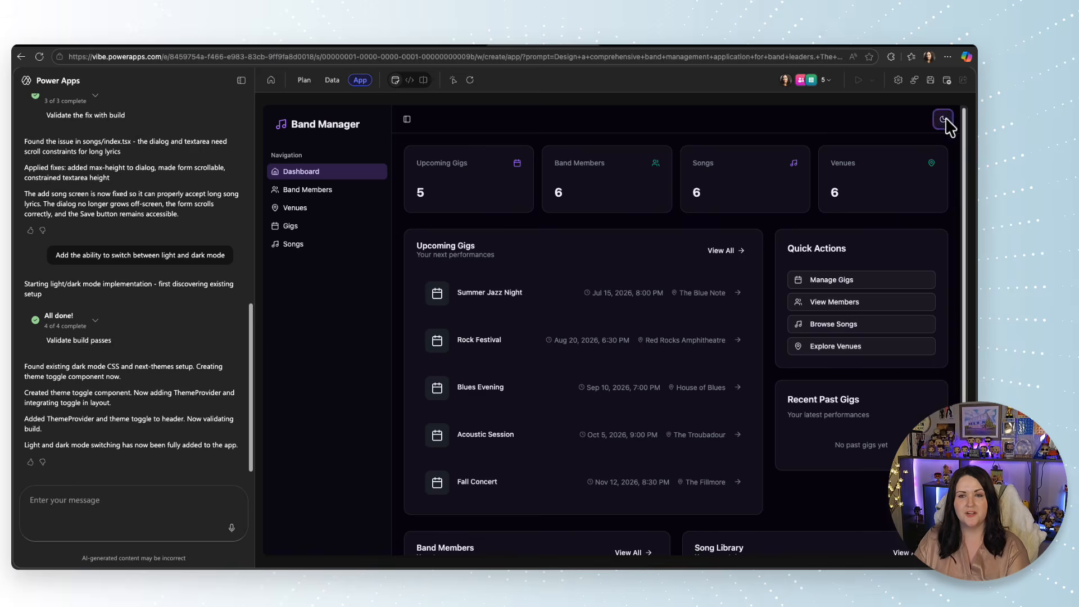
{"action": "left_click", "coordinate": [943, 119]}
{"action": "left_click", "coordinate": [924, 184]}
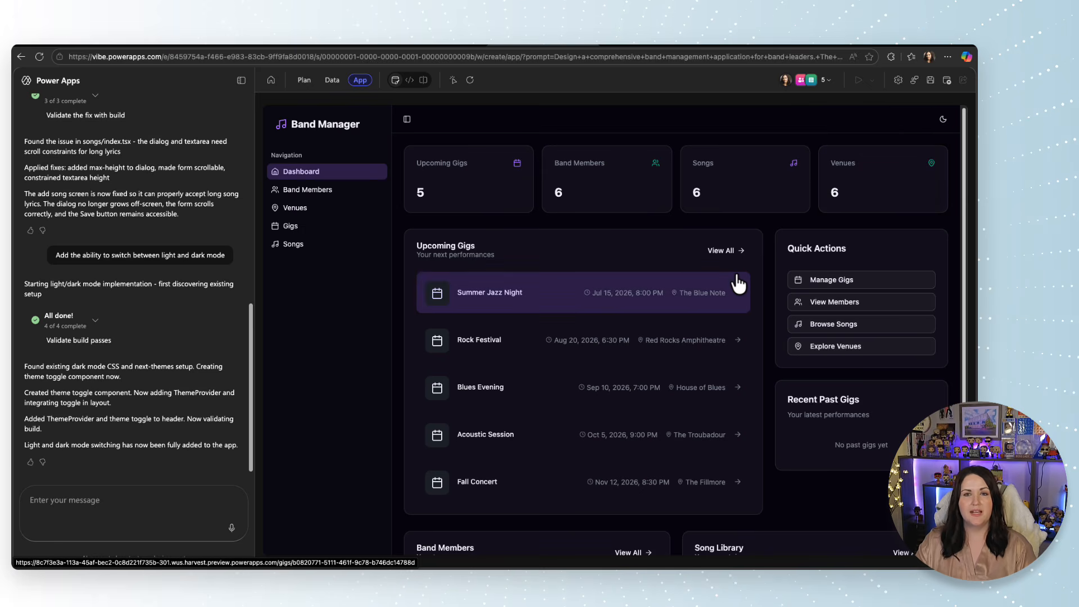
Save the band manager app.
{"action": "left_click", "coordinate": [928, 84]}
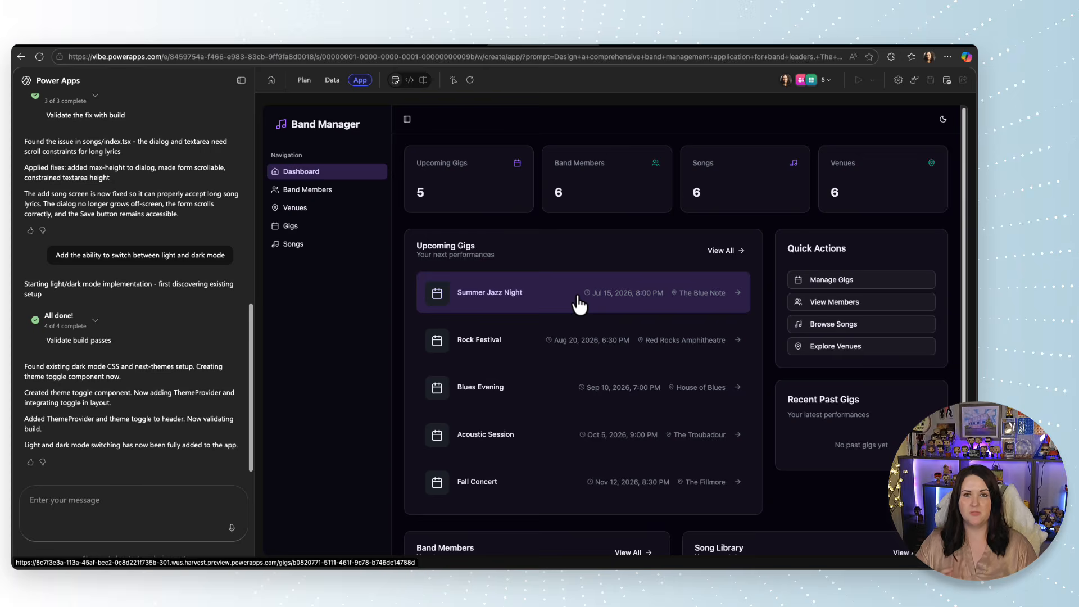
{"action": "left_click", "coordinate": [577, 295]}
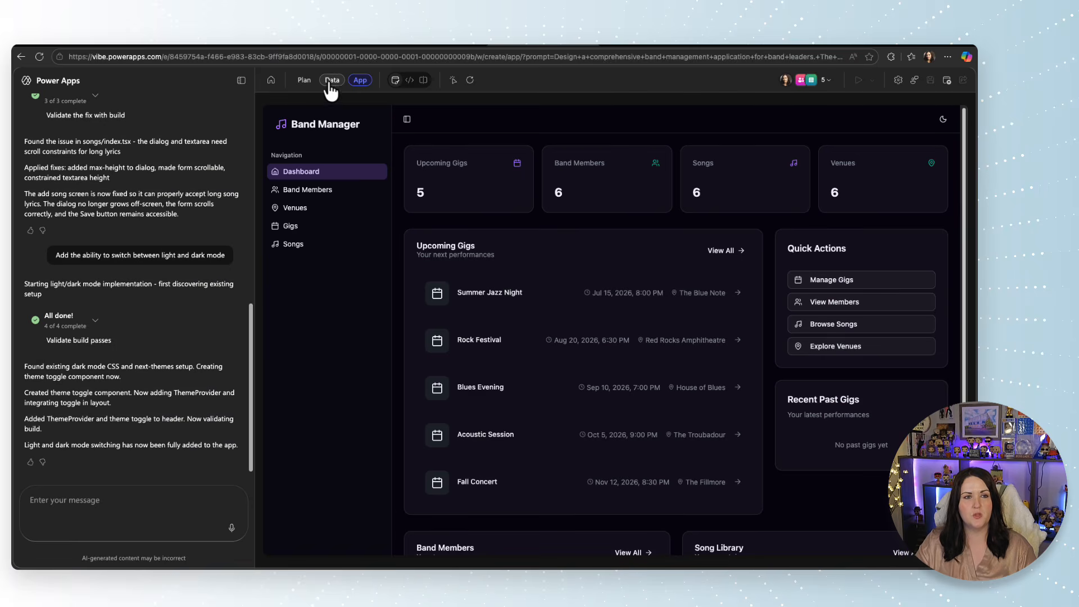
Examine the data model's tables and relationships, and look at the Band Member table's properties without changing them.
{"action": "left_click", "coordinate": [334, 83]}
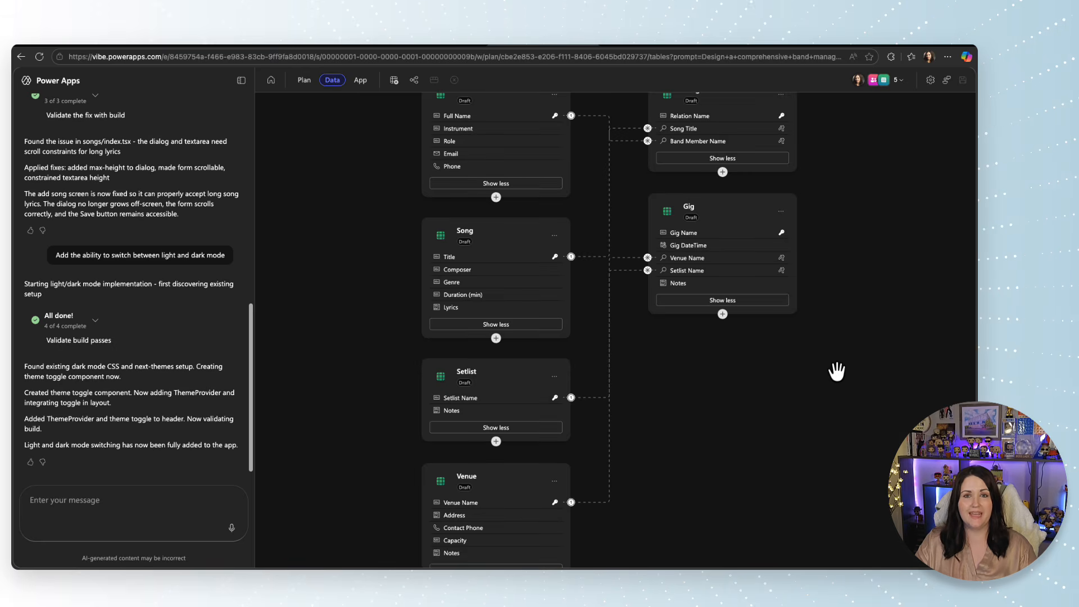
{"action": "scroll", "coordinate": [803, 405], "scroll_direction": "up", "scroll_amount": 3}
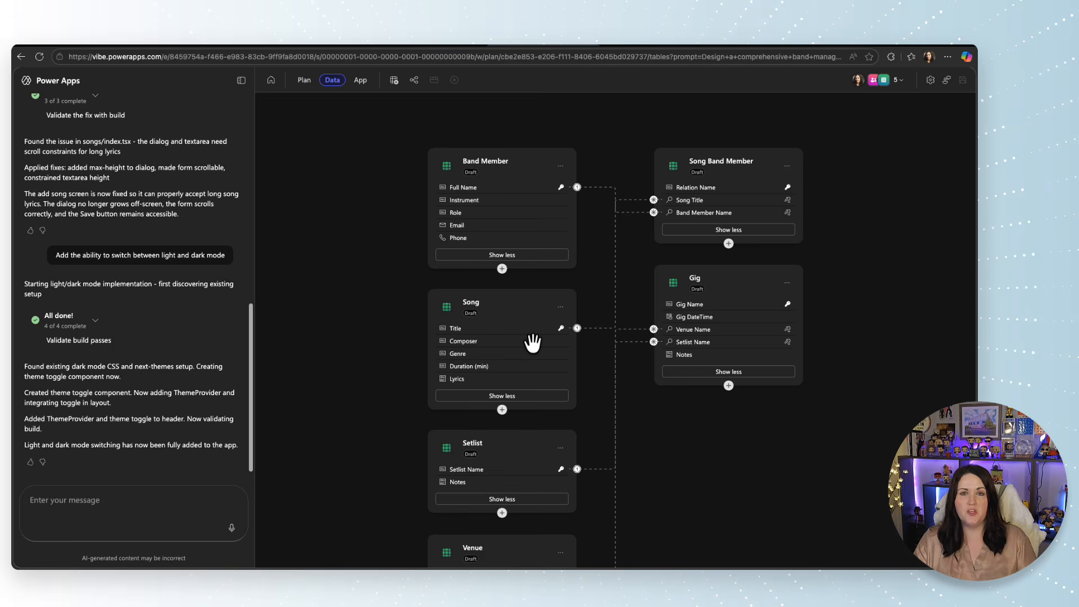
{"action": "left_click", "coordinate": [560, 166]}
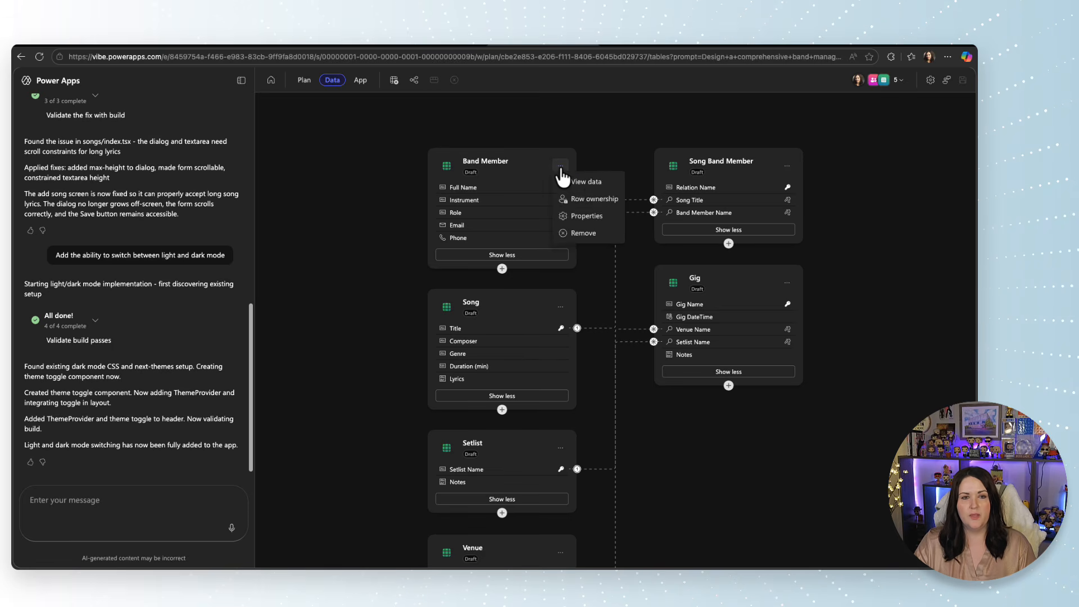
{"action": "left_click", "coordinate": [597, 219]}
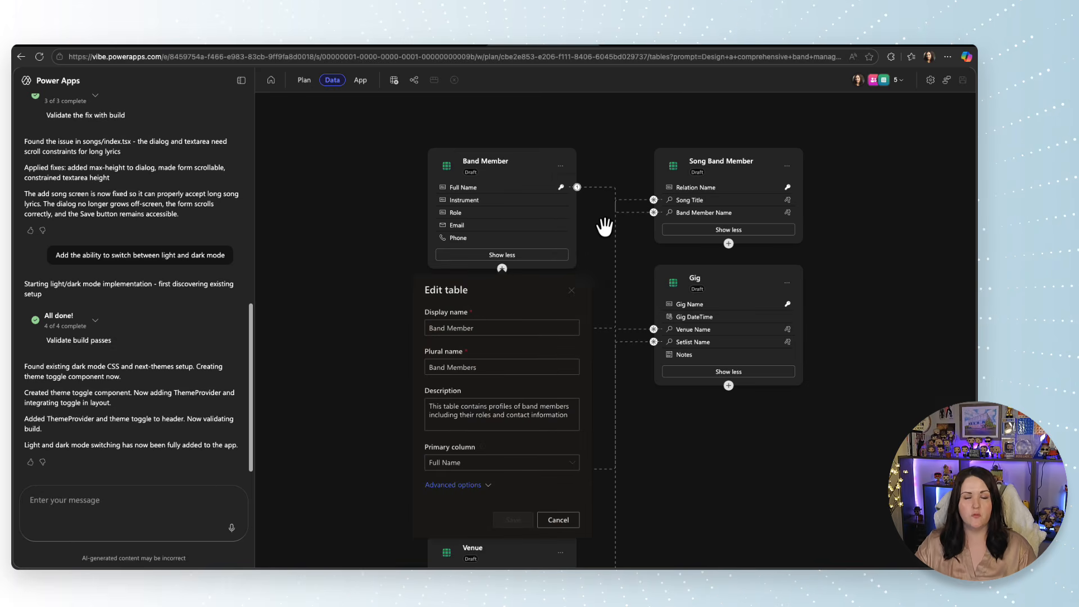
{"action": "key", "text": "Escape"}
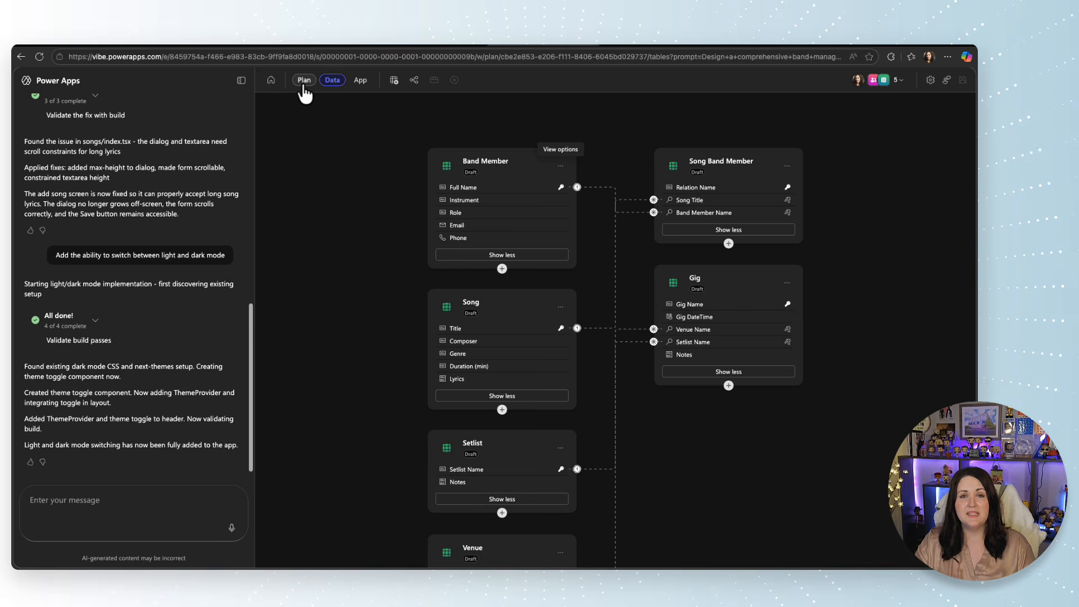
Review the app's plan, covering the problem statement, the band leader's user stories, the data model and the technology.
{"action": "left_click", "coordinate": [303, 85]}
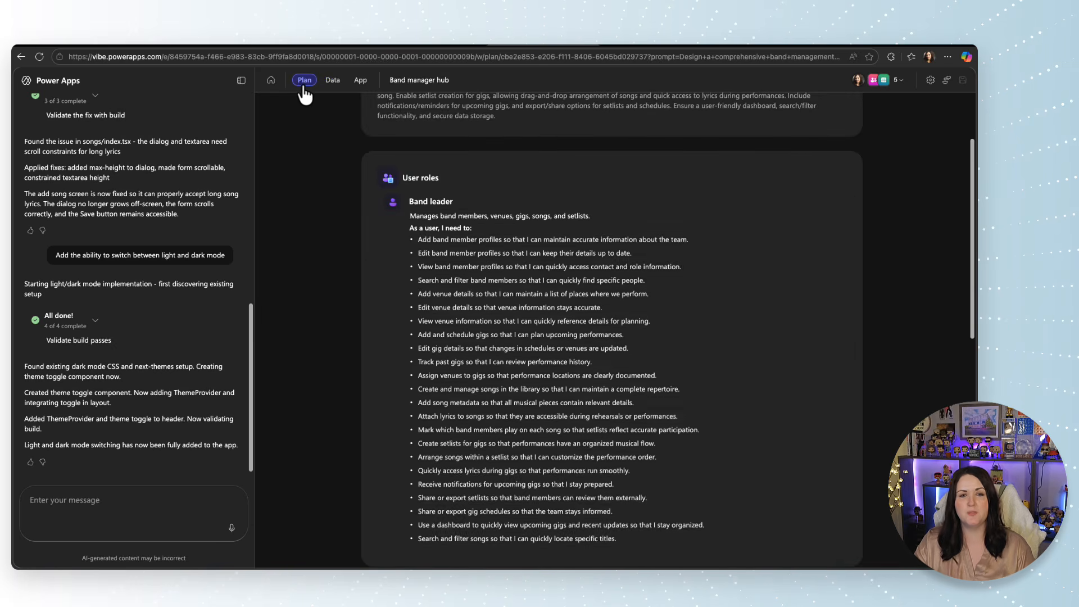
{"action": "scroll", "coordinate": [722, 374], "scroll_direction": "up", "scroll_amount": 3}
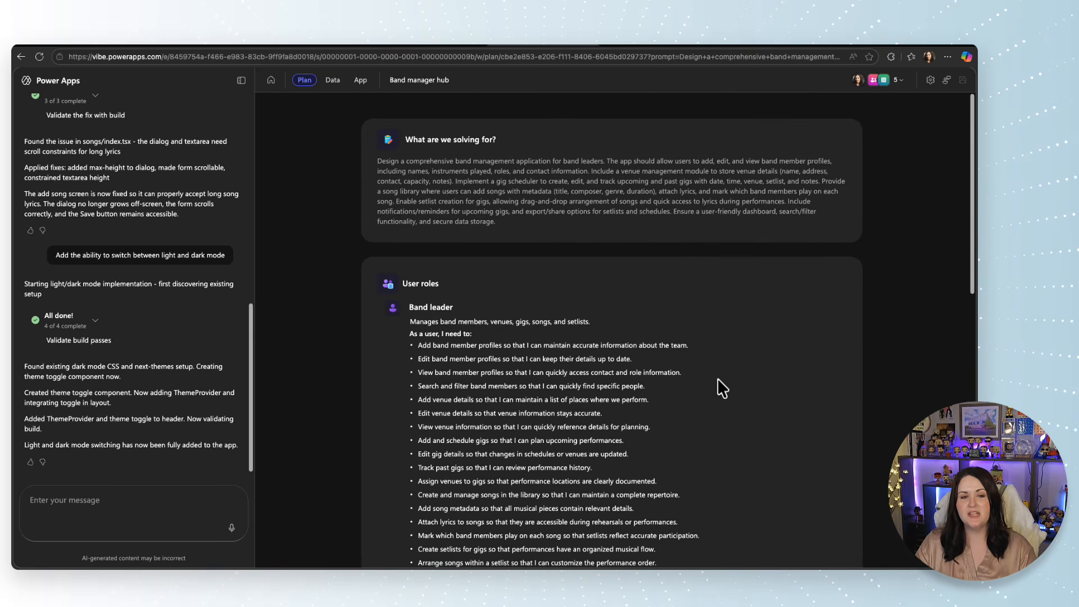
{"action": "scroll", "coordinate": [717, 386], "scroll_direction": "down", "scroll_amount": 3}
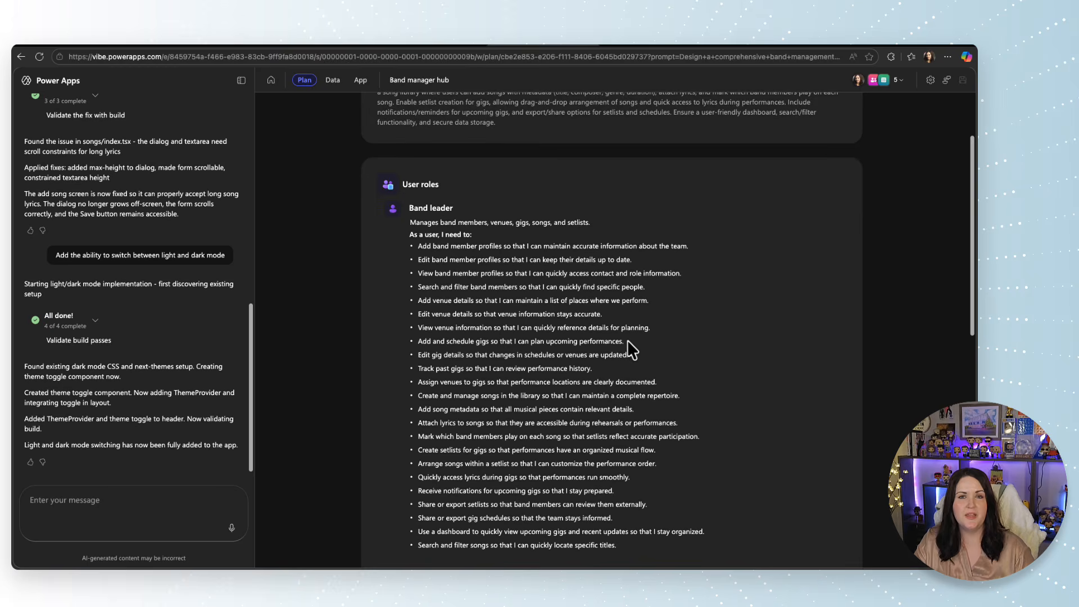
{"action": "scroll", "coordinate": [628, 340], "scroll_direction": "down", "scroll_amount": 10}
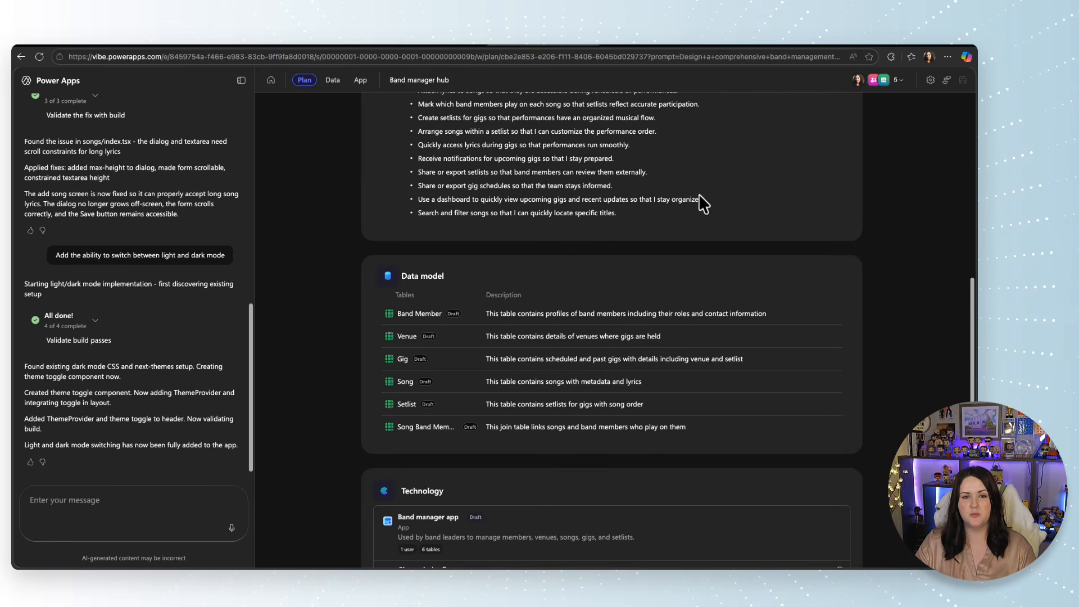
{"action": "scroll", "coordinate": [617, 295], "scroll_direction": "up", "scroll_amount": 15}
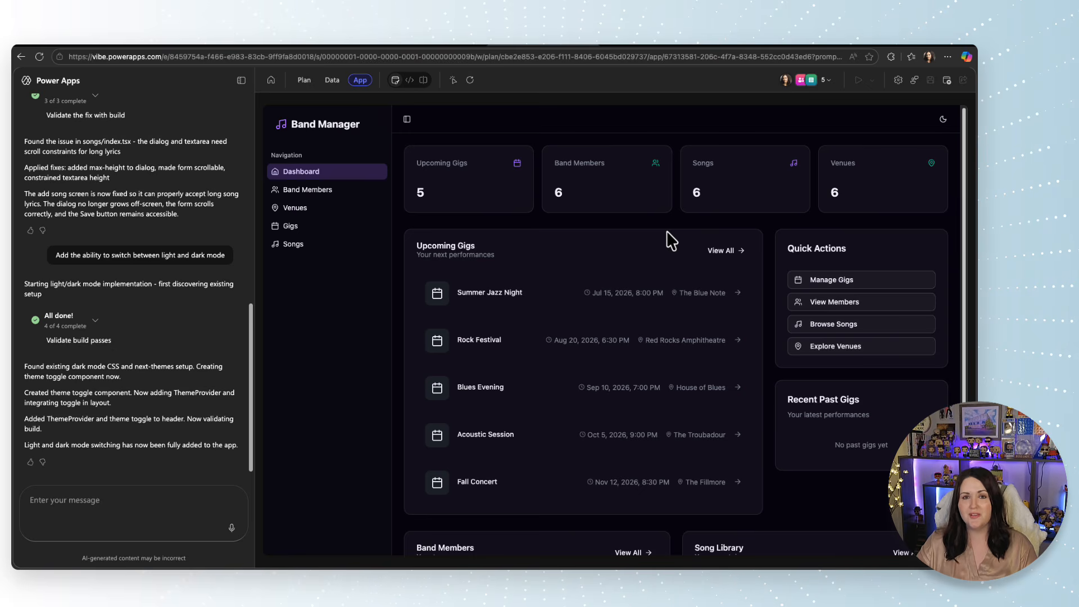
Publish the Band manager app and its draft tables, with Dataverse as the data source.
{"action": "left_click", "coordinate": [947, 82]}
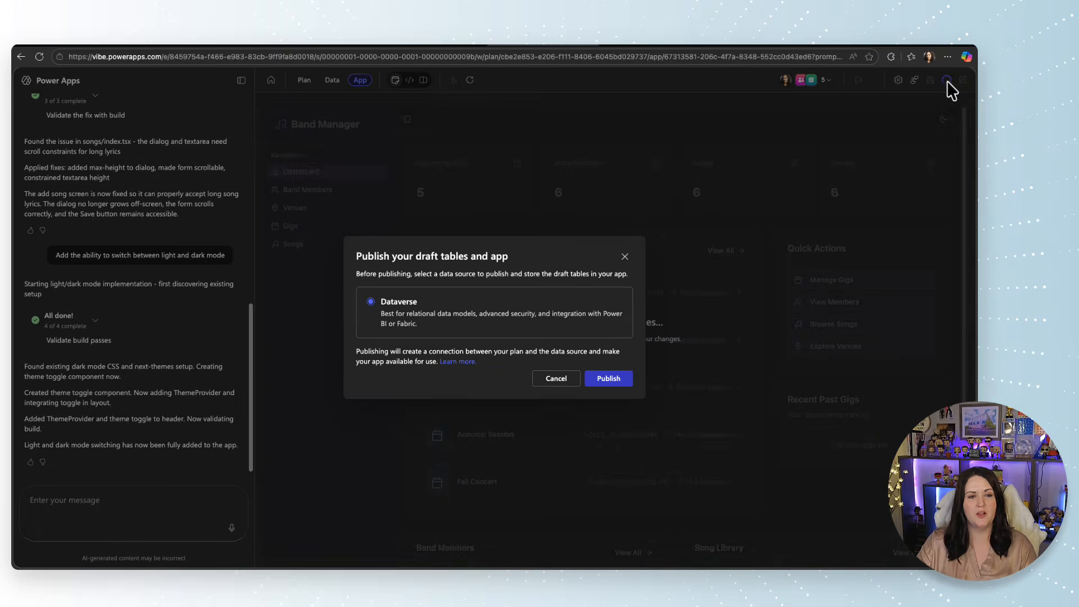
{"action": "left_click", "coordinate": [608, 382]}
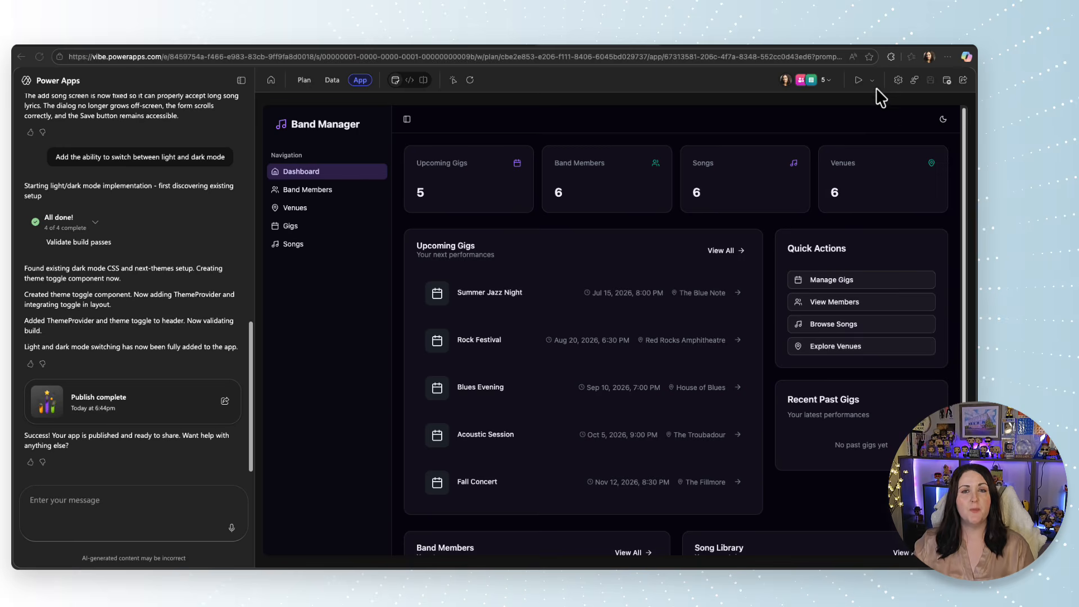
Share the Band manager app with a colleague under the User role, without an email message, and copy the app's link.
{"action": "left_click", "coordinate": [964, 82]}
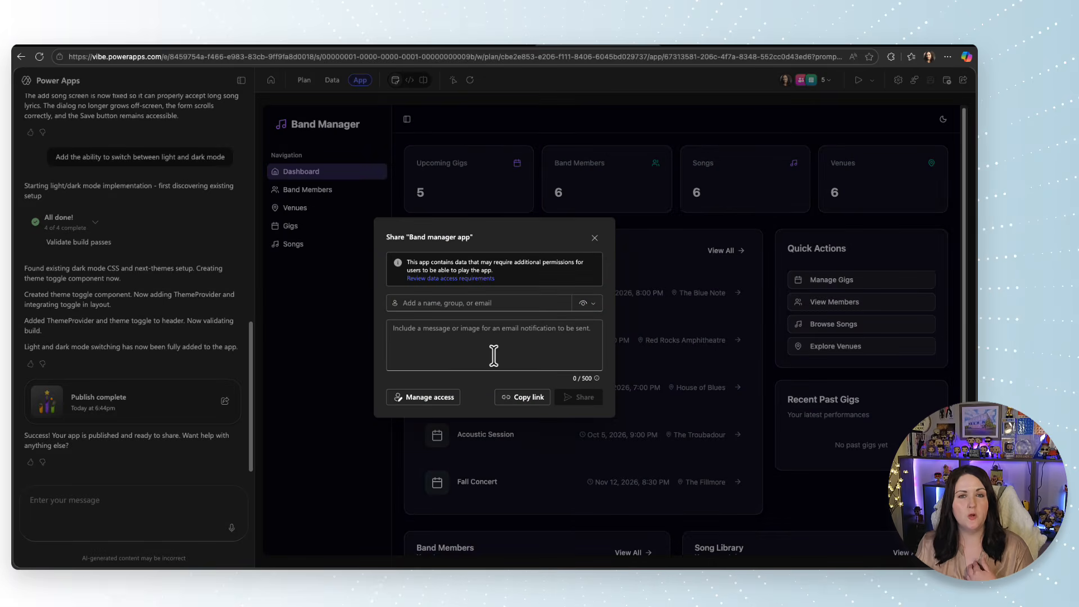
{"action": "left_click", "coordinate": [494, 304]}
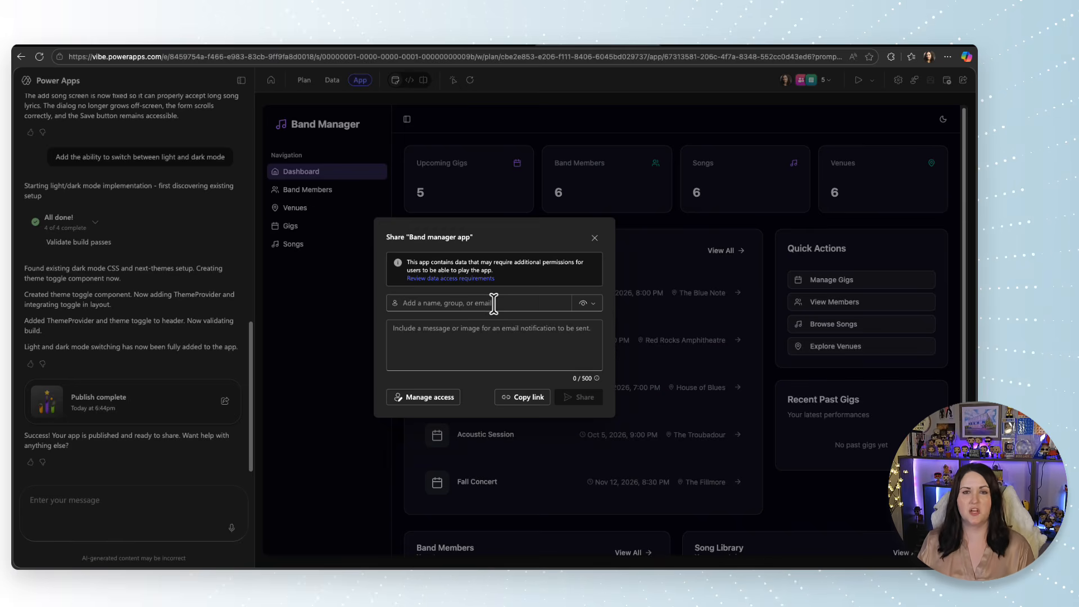
{"action": "type", "text": "dennis"}
{"action": "left_click", "coordinate": [493, 320]}
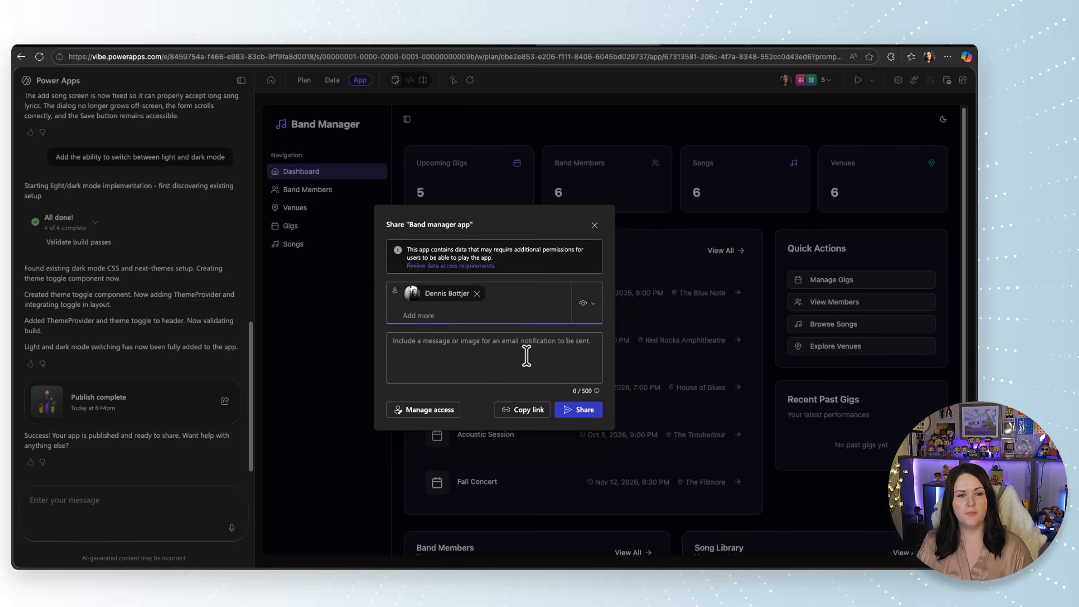
{"action": "left_click", "coordinate": [593, 308]}
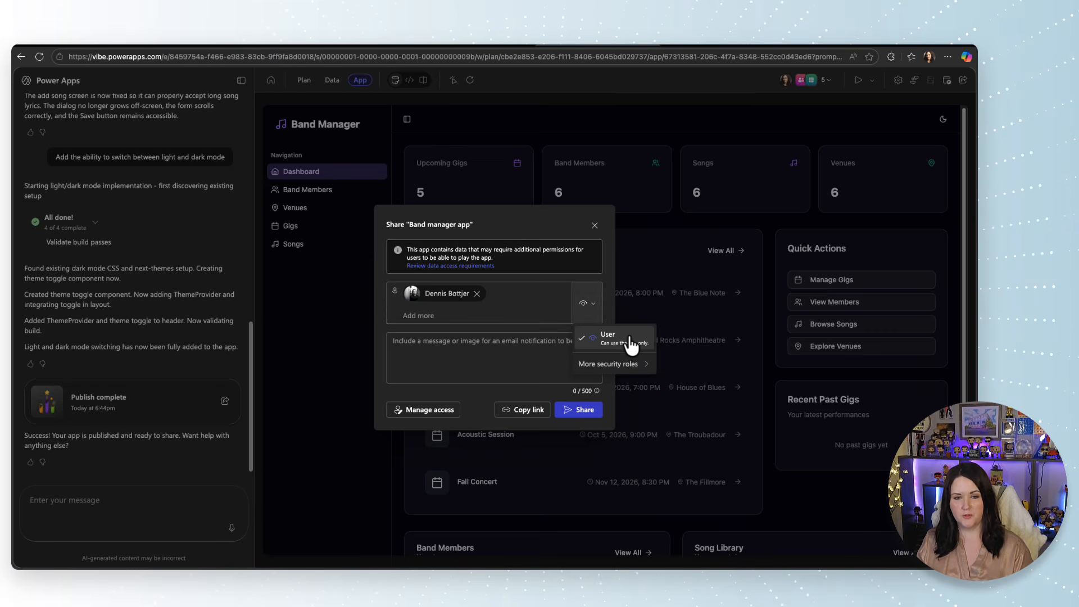
{"action": "mouse_move", "coordinate": [639, 363]}
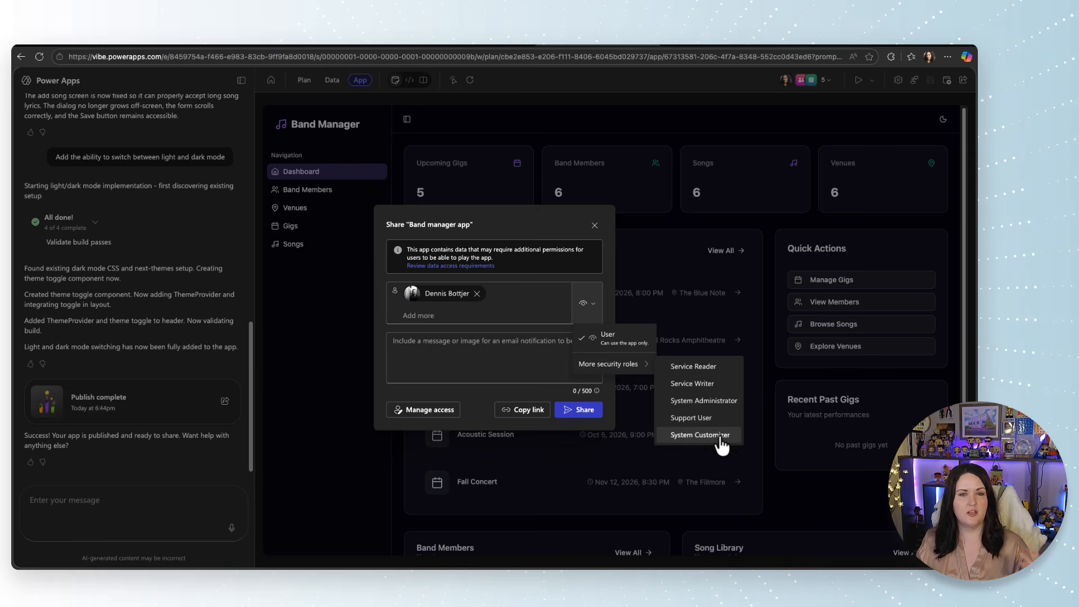
{"action": "left_click", "coordinate": [483, 343]}
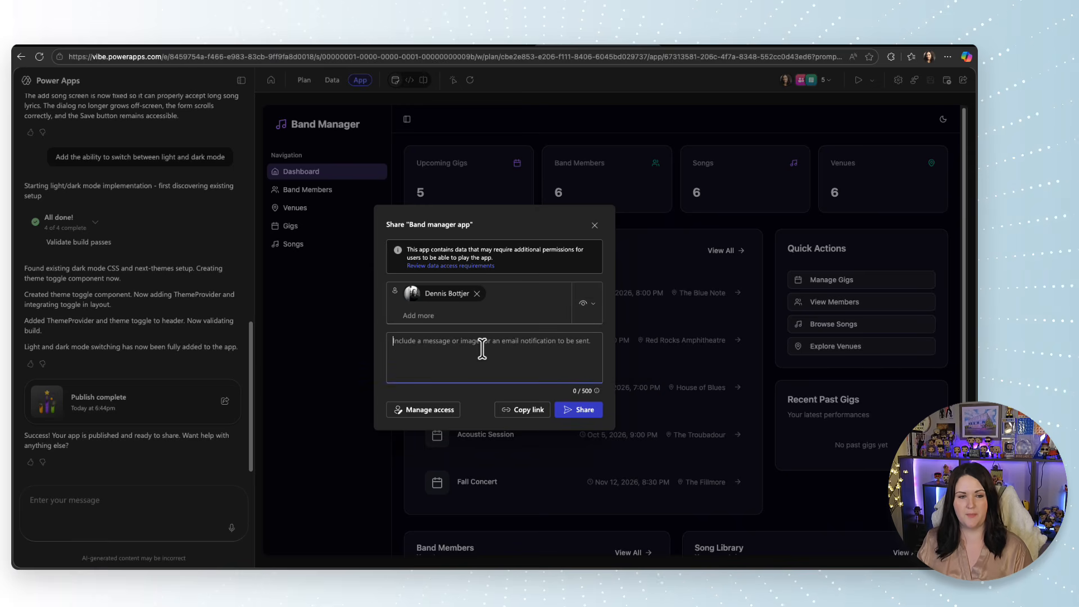
{"action": "left_click", "coordinate": [572, 420]}
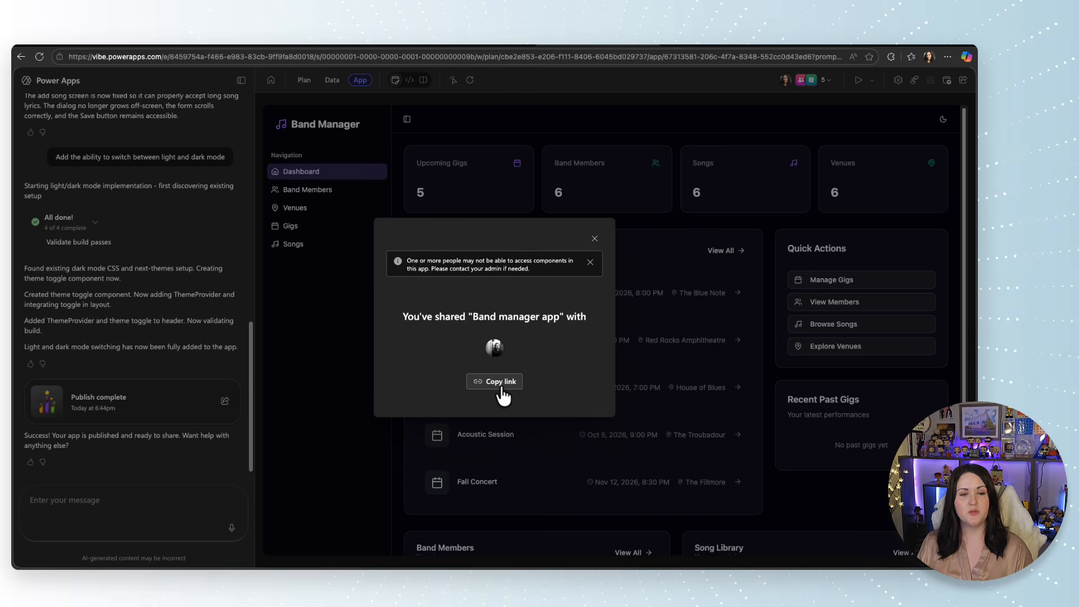
{"action": "left_click", "coordinate": [500, 395]}
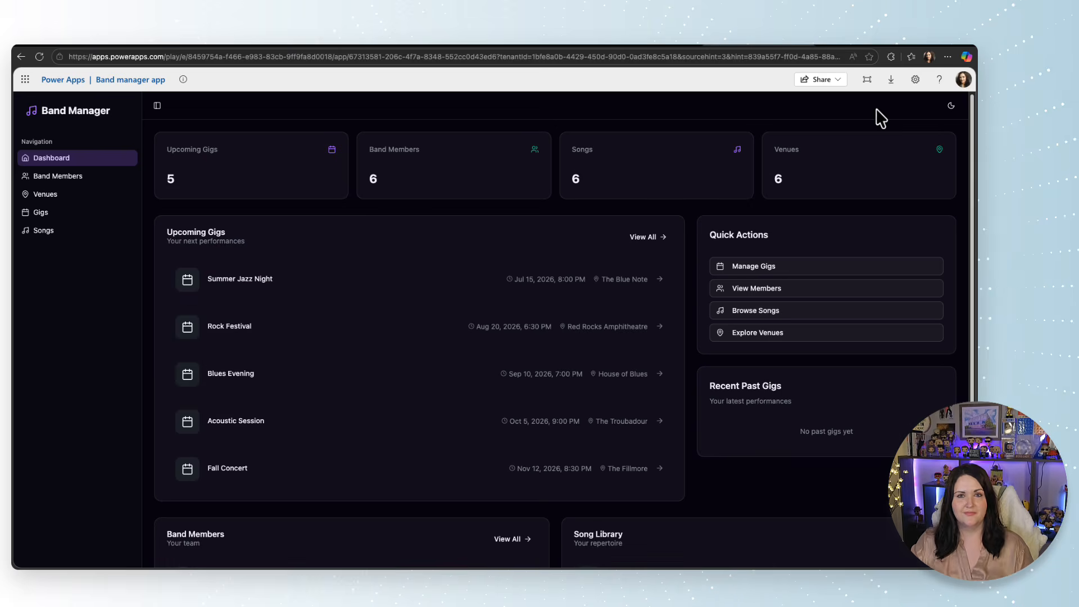
Switch to the vibe home page and look at the saved Band manager hub plan and Band manager app, including their available actions.
{"action": "left_click", "coordinate": [864, 46]}
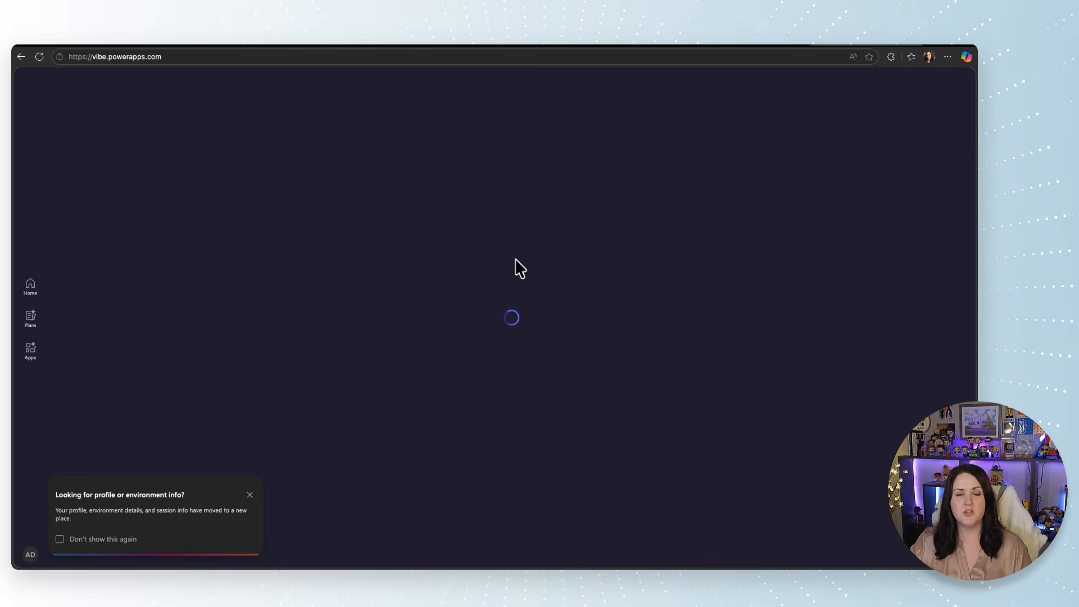
{"action": "left_click", "coordinate": [32, 320]}
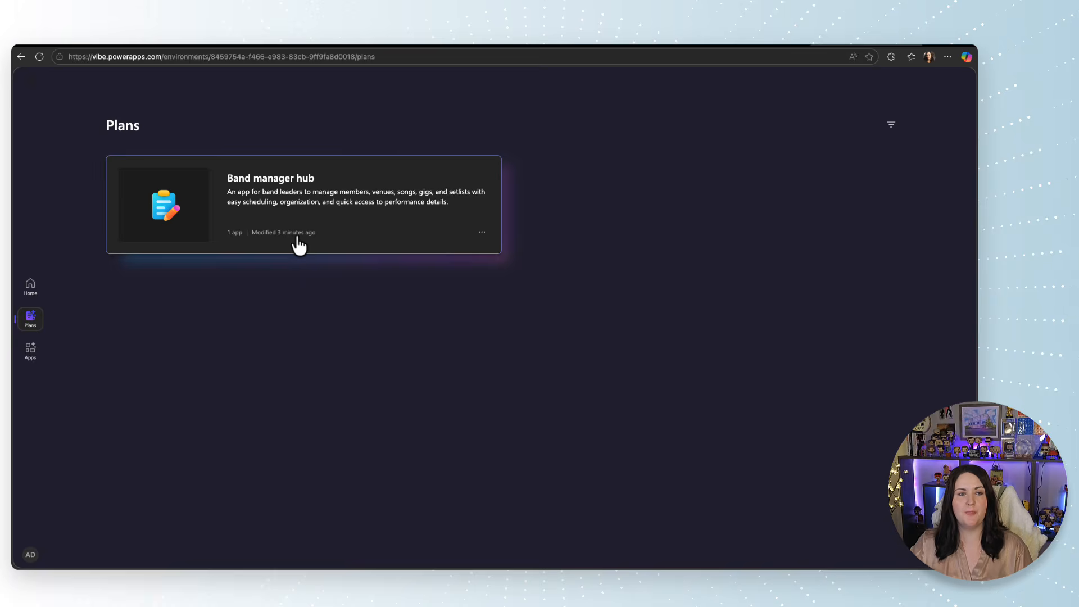
{"action": "left_click", "coordinate": [482, 232]}
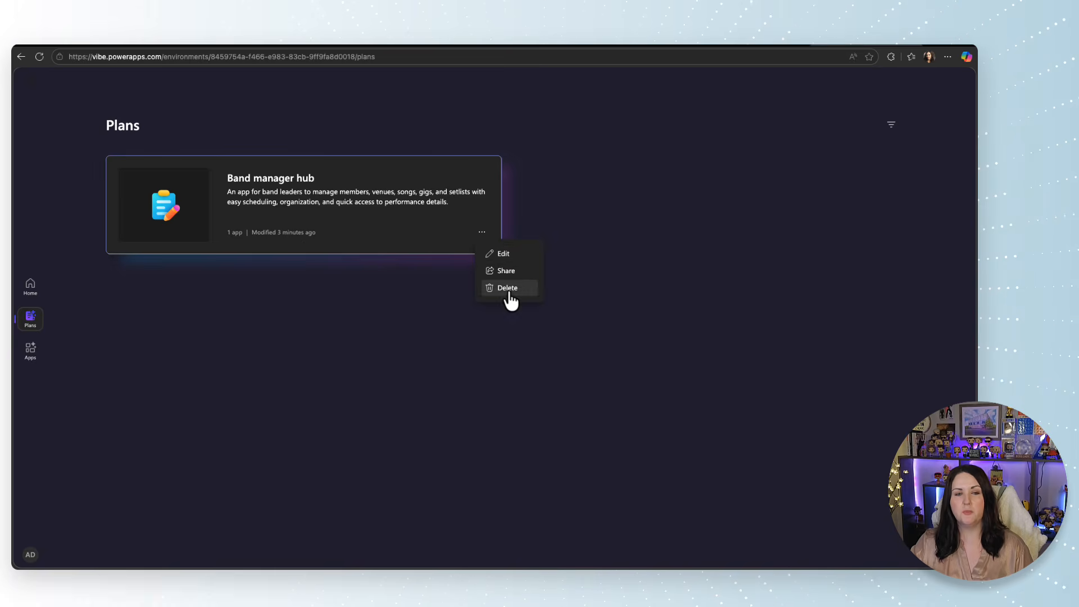
{"action": "left_click", "coordinate": [168, 359]}
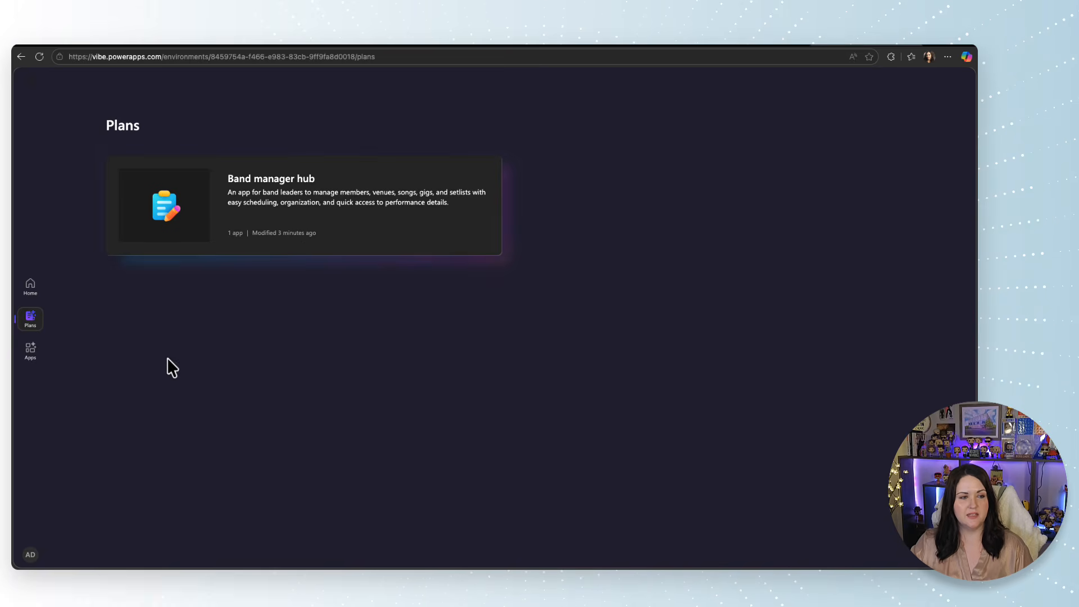
{"action": "left_click", "coordinate": [31, 352]}
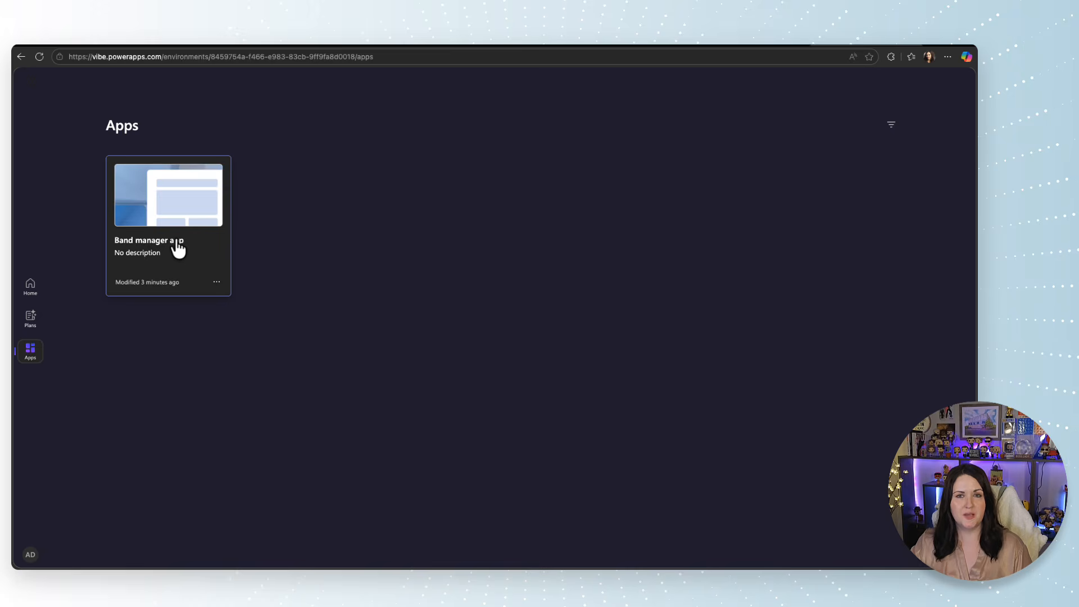
{"action": "left_click", "coordinate": [223, 285]}
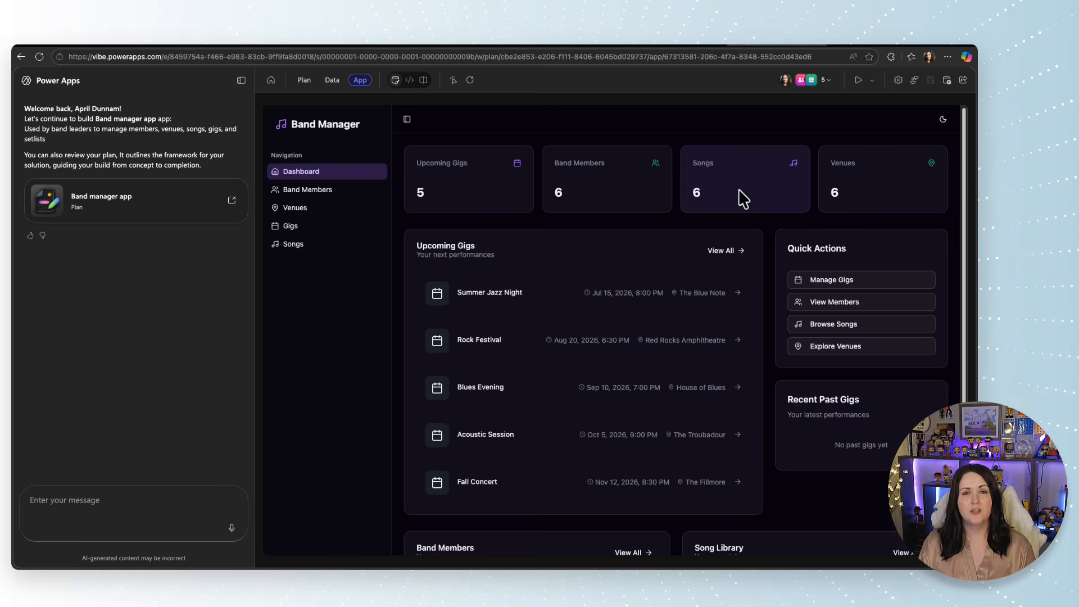
Switch to the Power Platform admin center and check the tenant setting for Copilot in Power Apps (preview).
{"action": "left_click", "coordinate": [874, 46]}
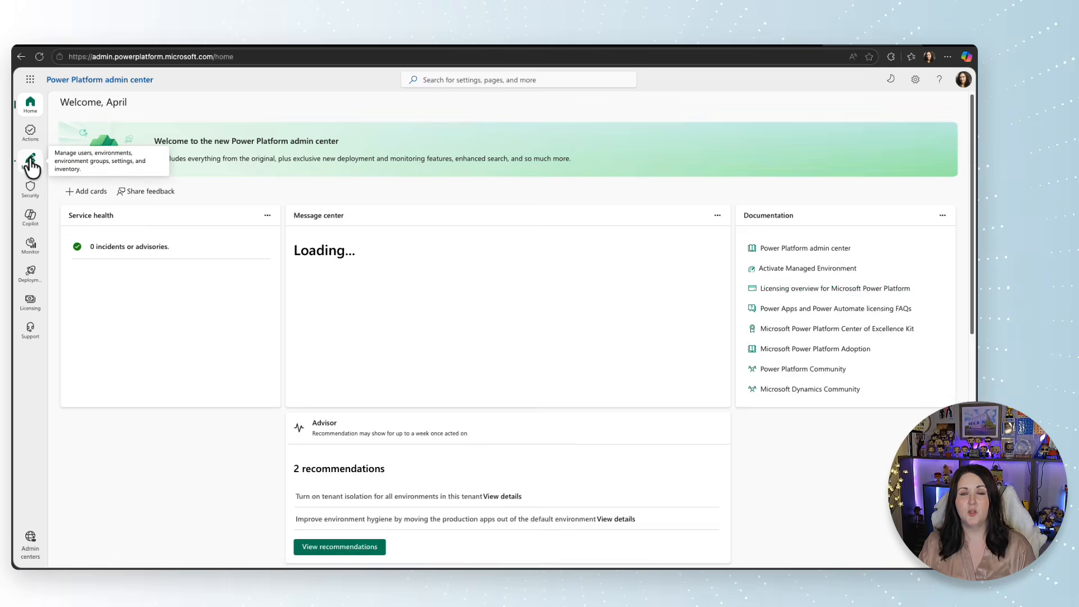
{"action": "left_click", "coordinate": [31, 164]}
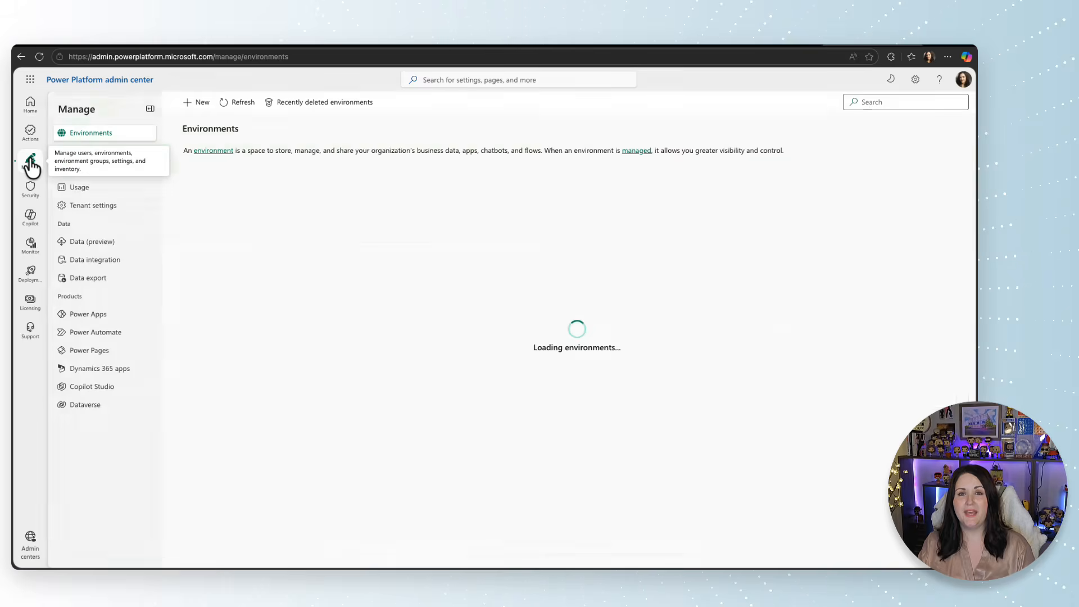
{"action": "left_click", "coordinate": [129, 213]}
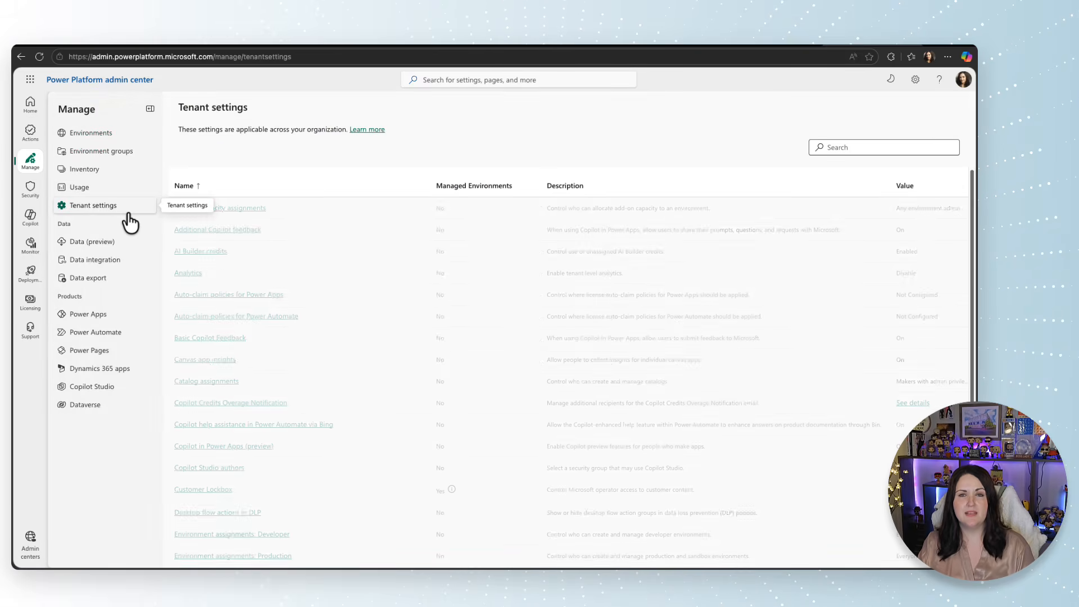
{"action": "left_click", "coordinate": [254, 447]}
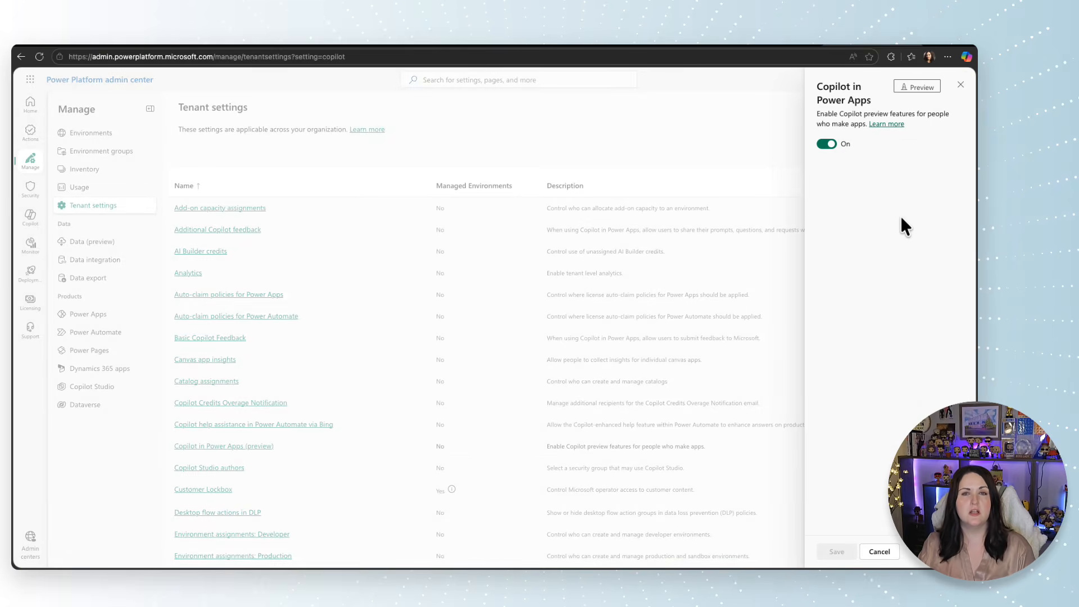
{"action": "left_click", "coordinate": [115, 135]}
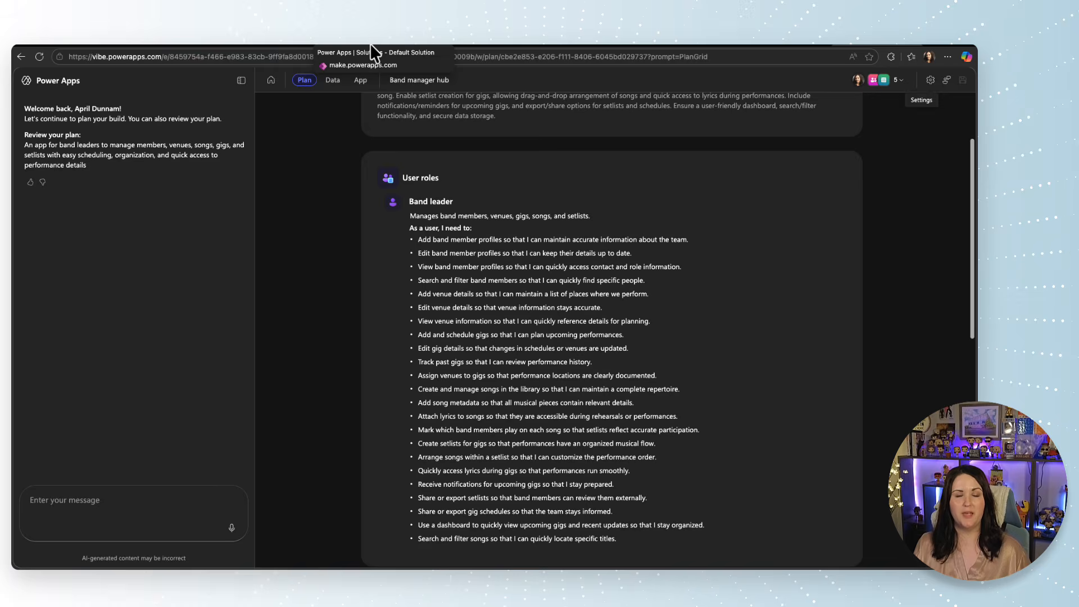
Switch to the Default Solution in the Power Apps maker portal and examine the band app's components.
{"action": "left_click", "coordinate": [370, 42]}
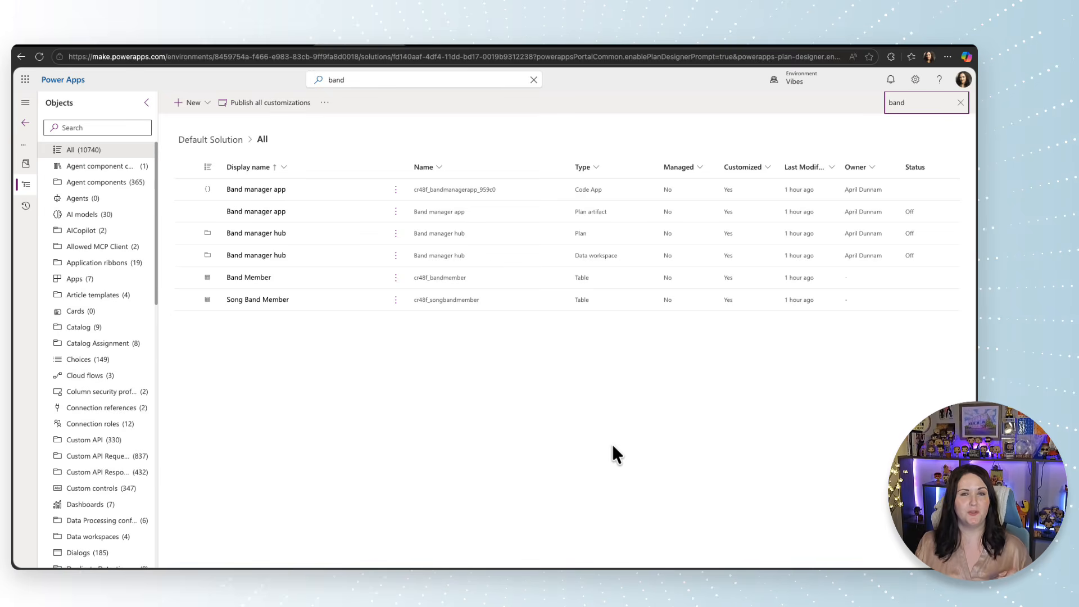